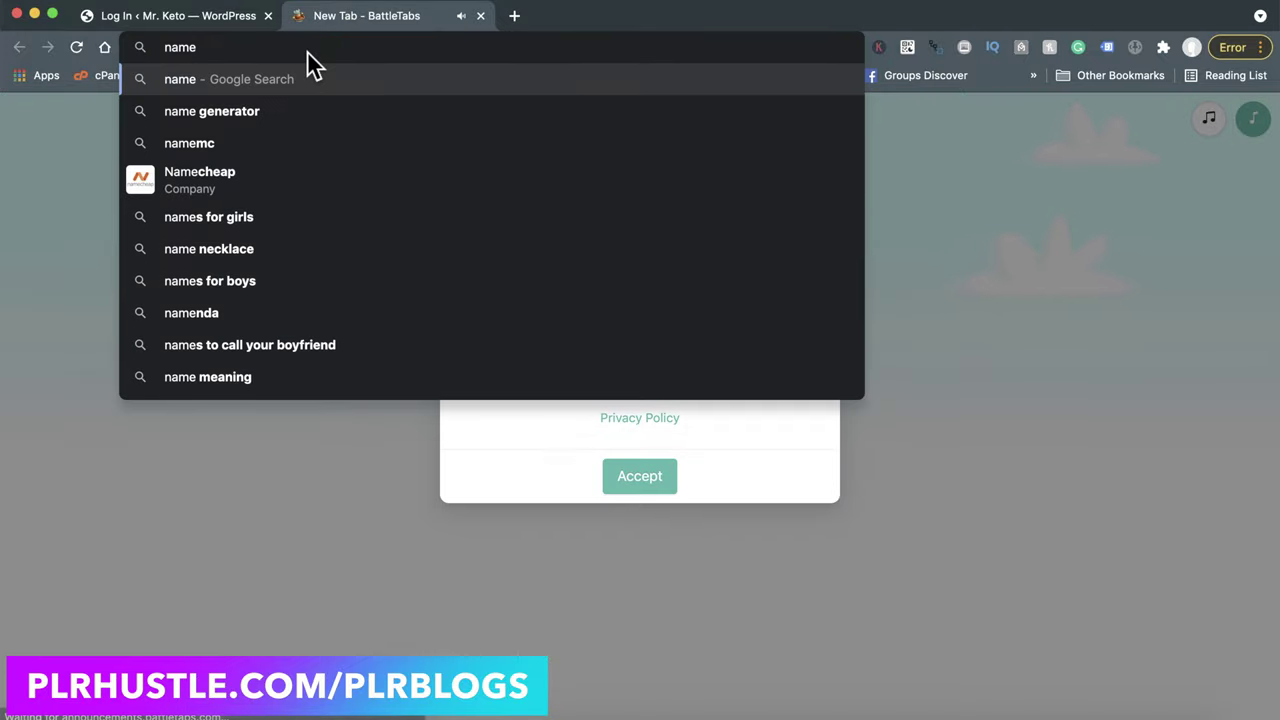
Start a Google search for Namecheap in a new tab beside the WordPress login.
text(c)
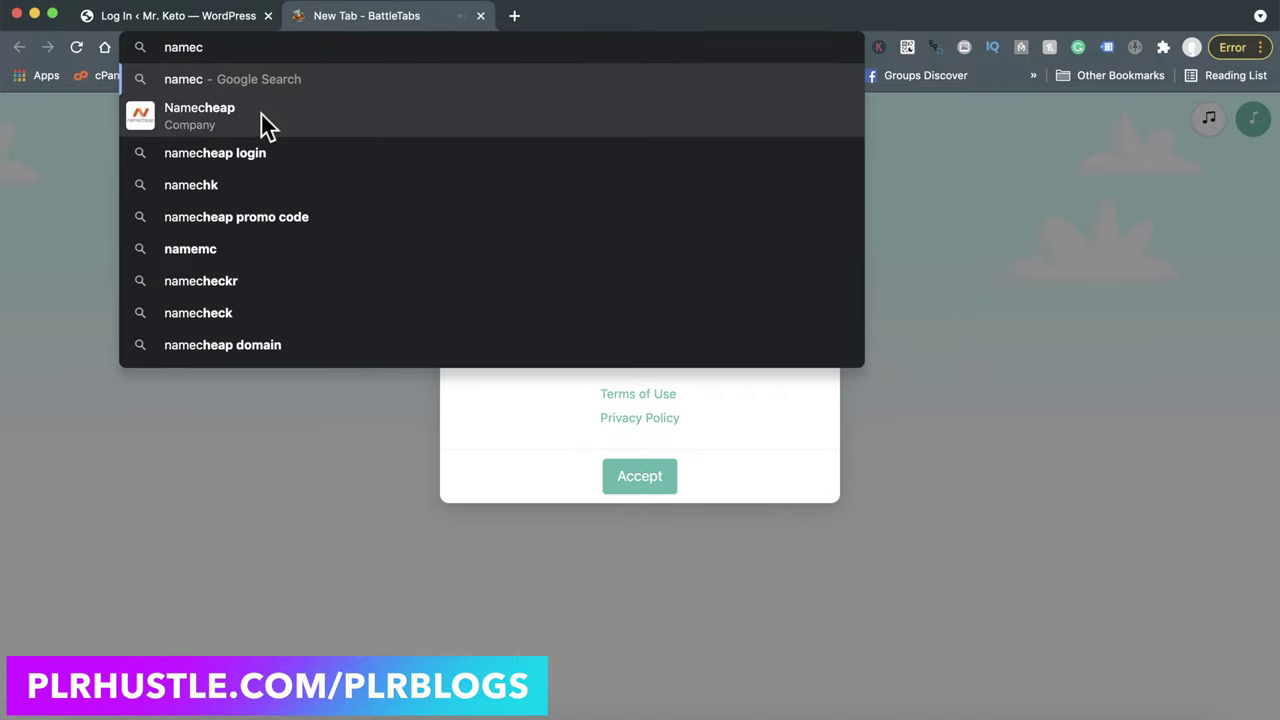
Open the Namecheap homepage, close the Honey panel, and start typing hostgator.com in a new tab.
click(261, 115)
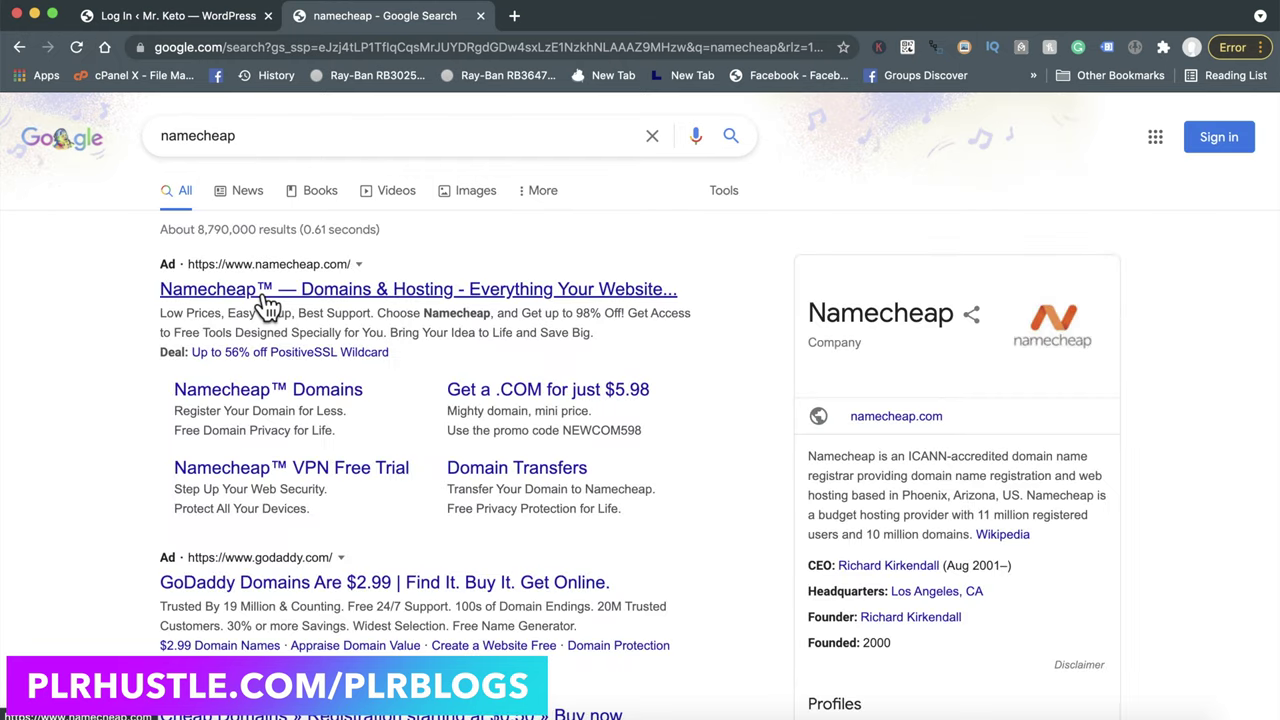
click(268, 290)
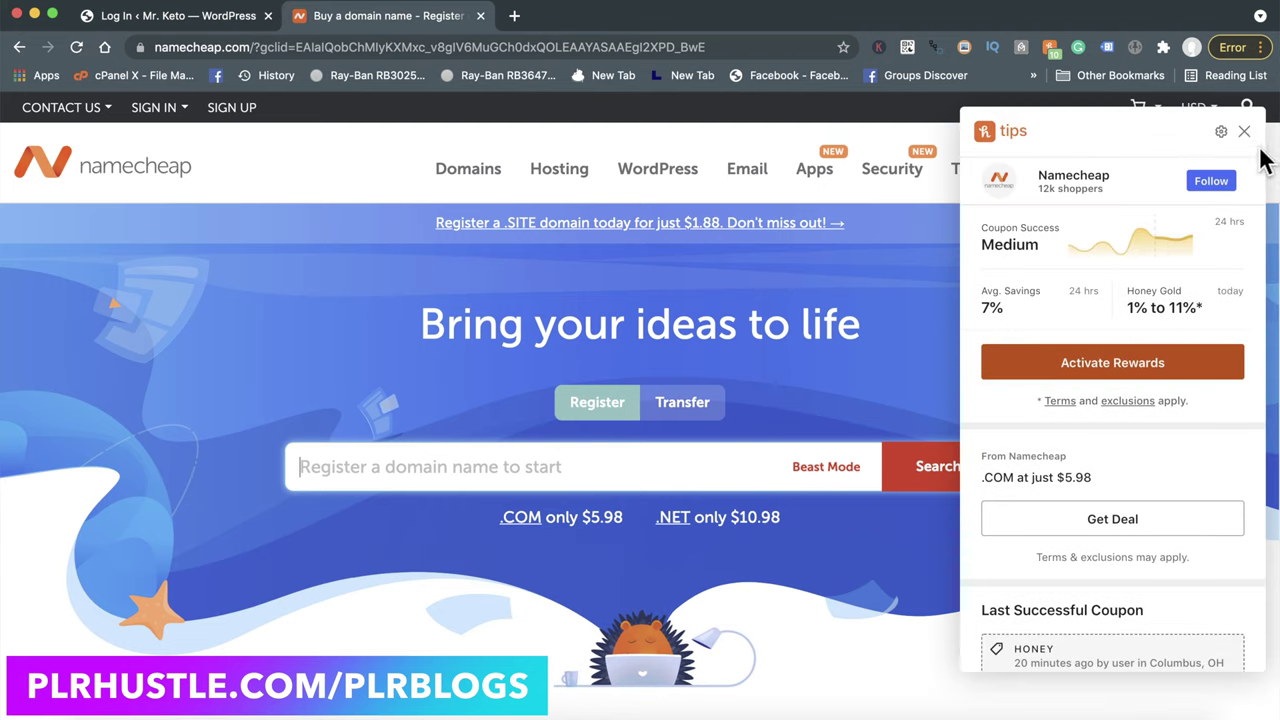
click(1244, 131)
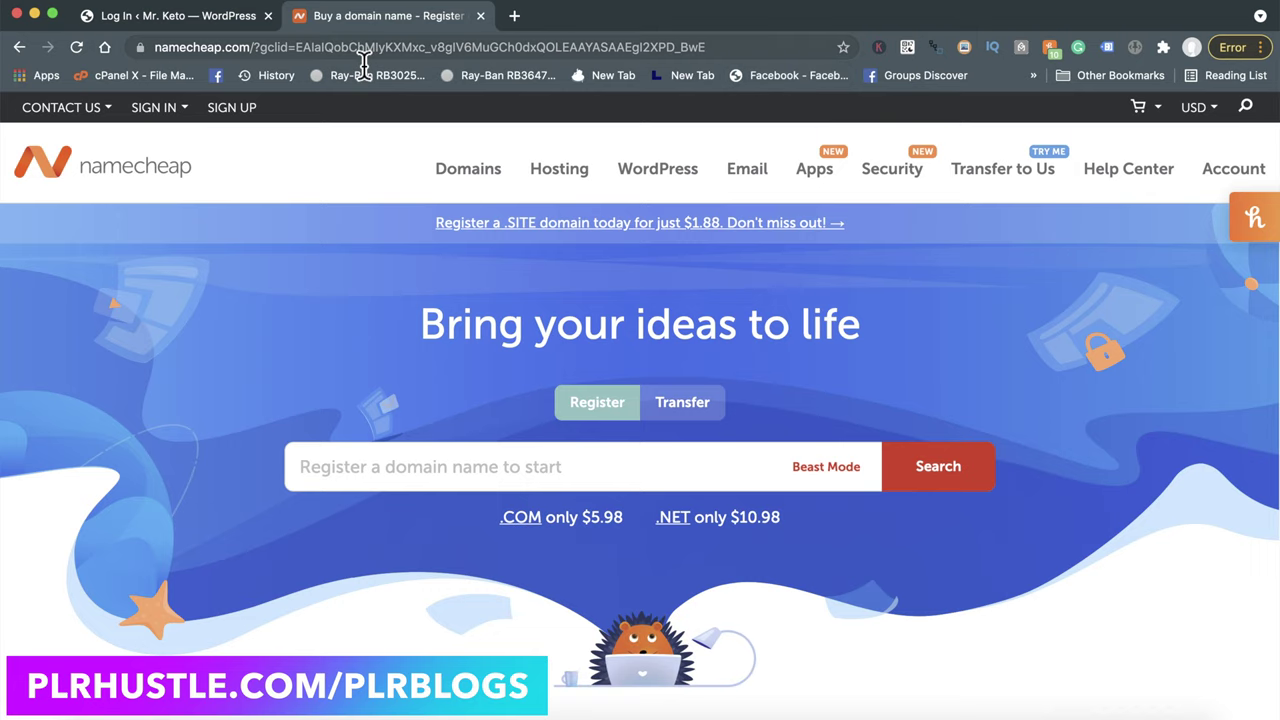
click(516, 17)
text(host)
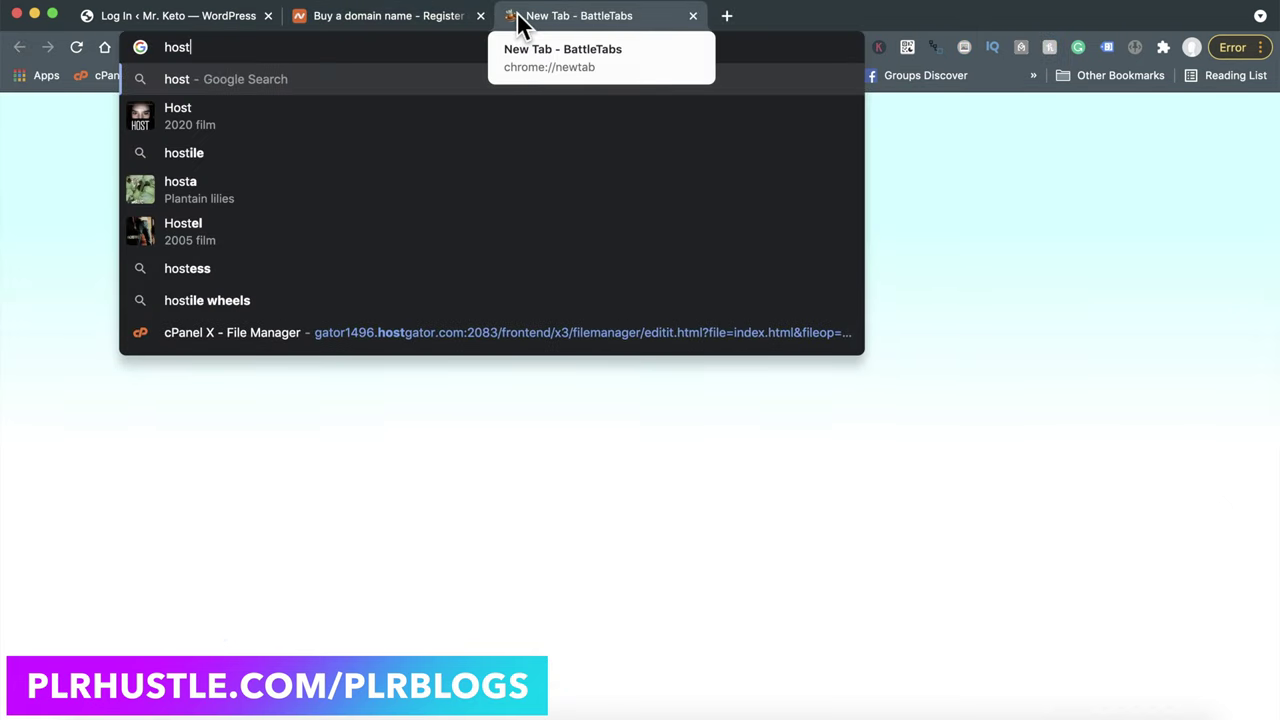
text(gator.com)
Load the hostgator.com homepage in the third tab.
key(Return)
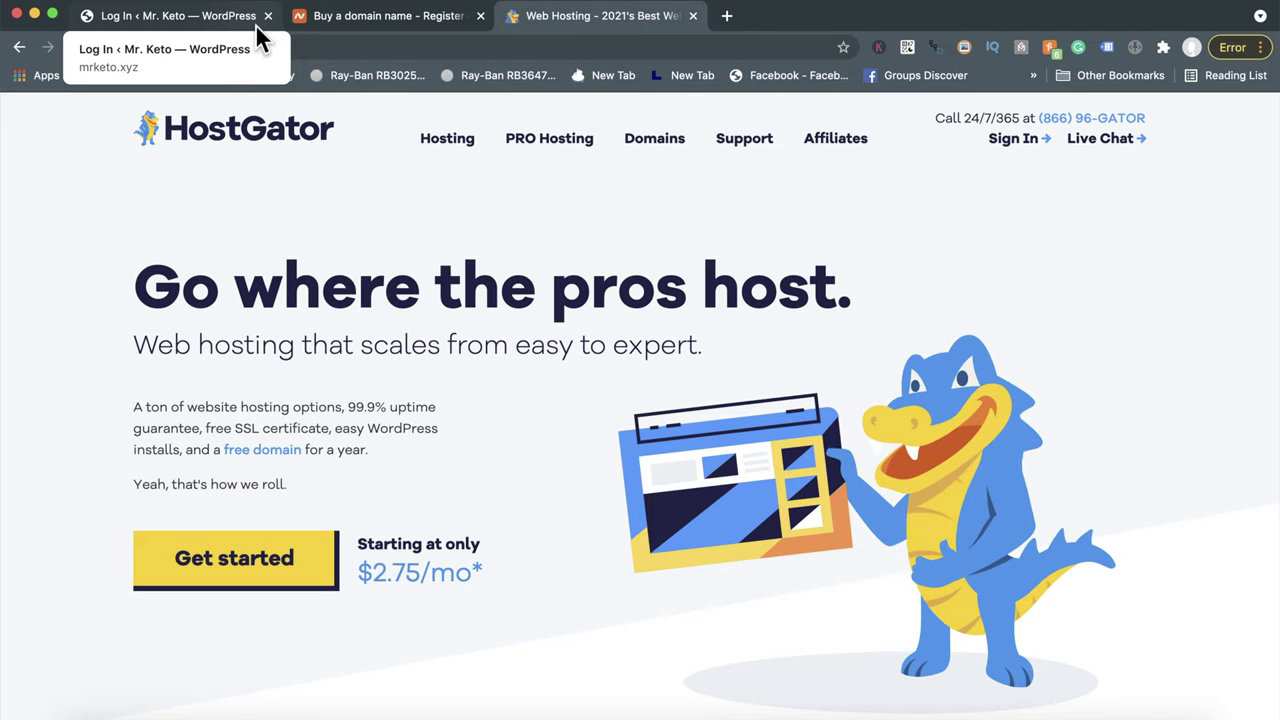
Close the extra tabs, log into the Mr. Keto dashboard, and launch the site from Coming Soon.
click(219, 19)
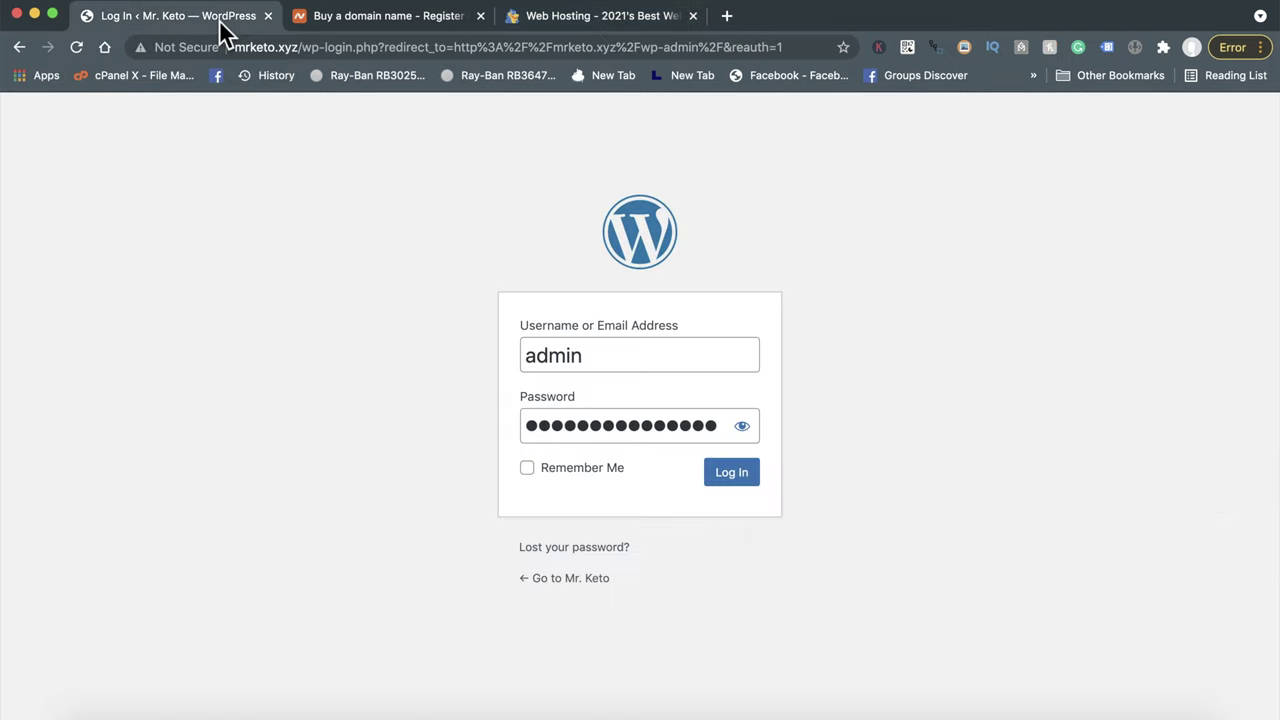
click(481, 16)
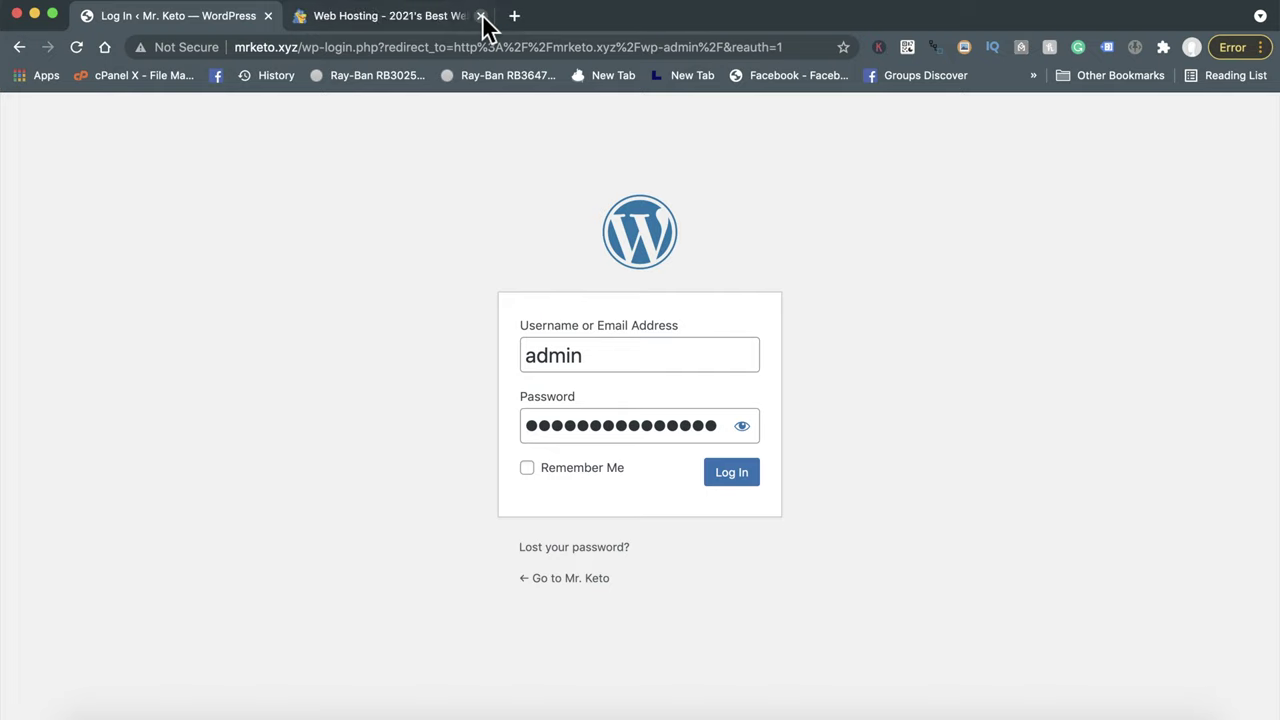
click(744, 484)
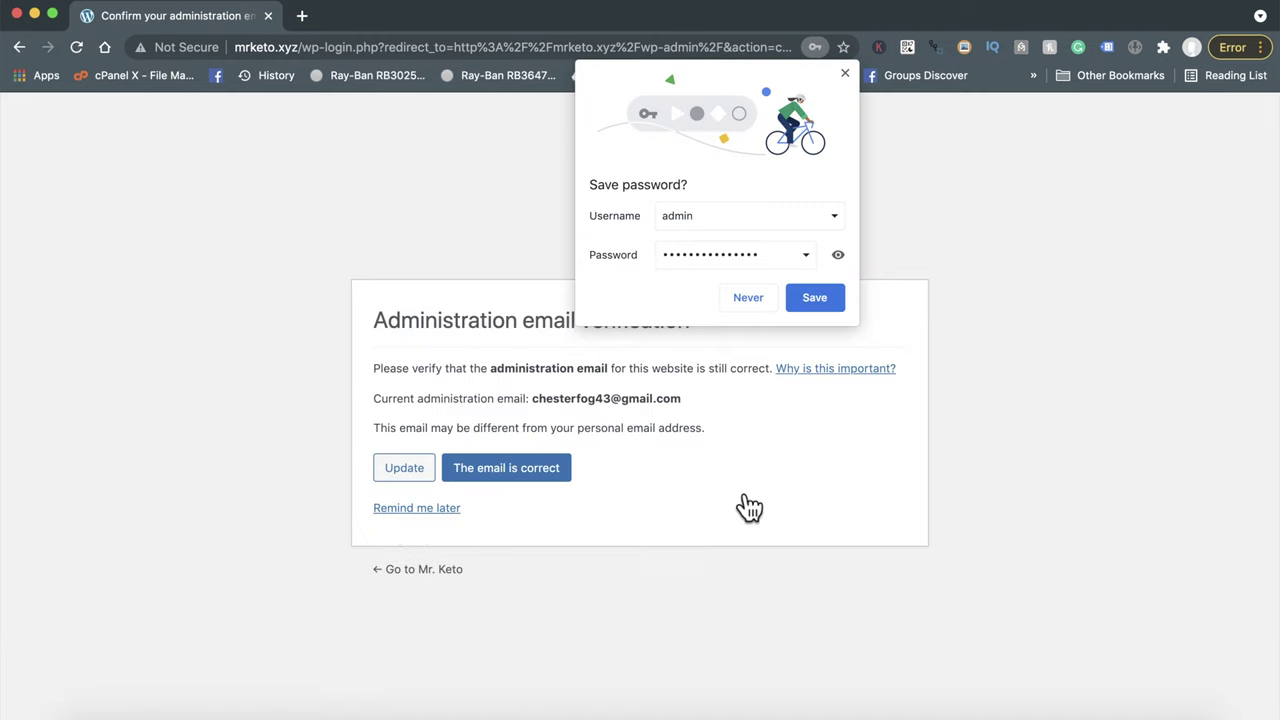
click(846, 72)
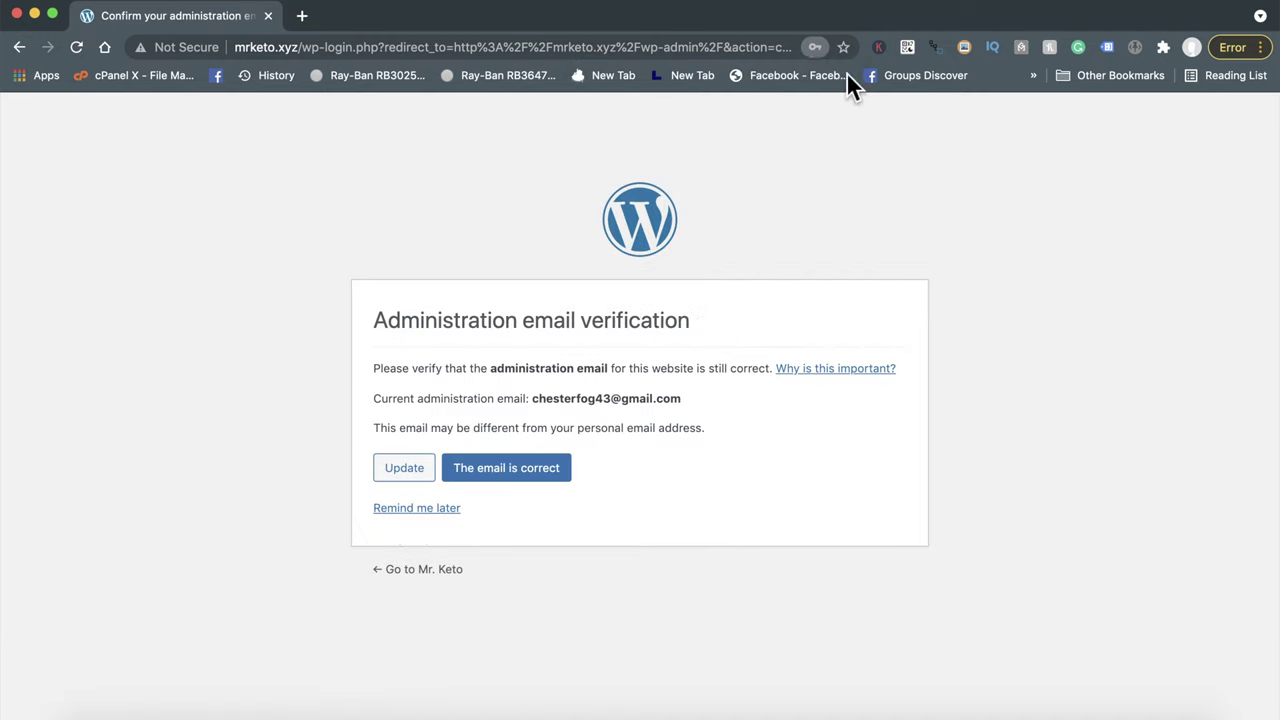
click(450, 512)
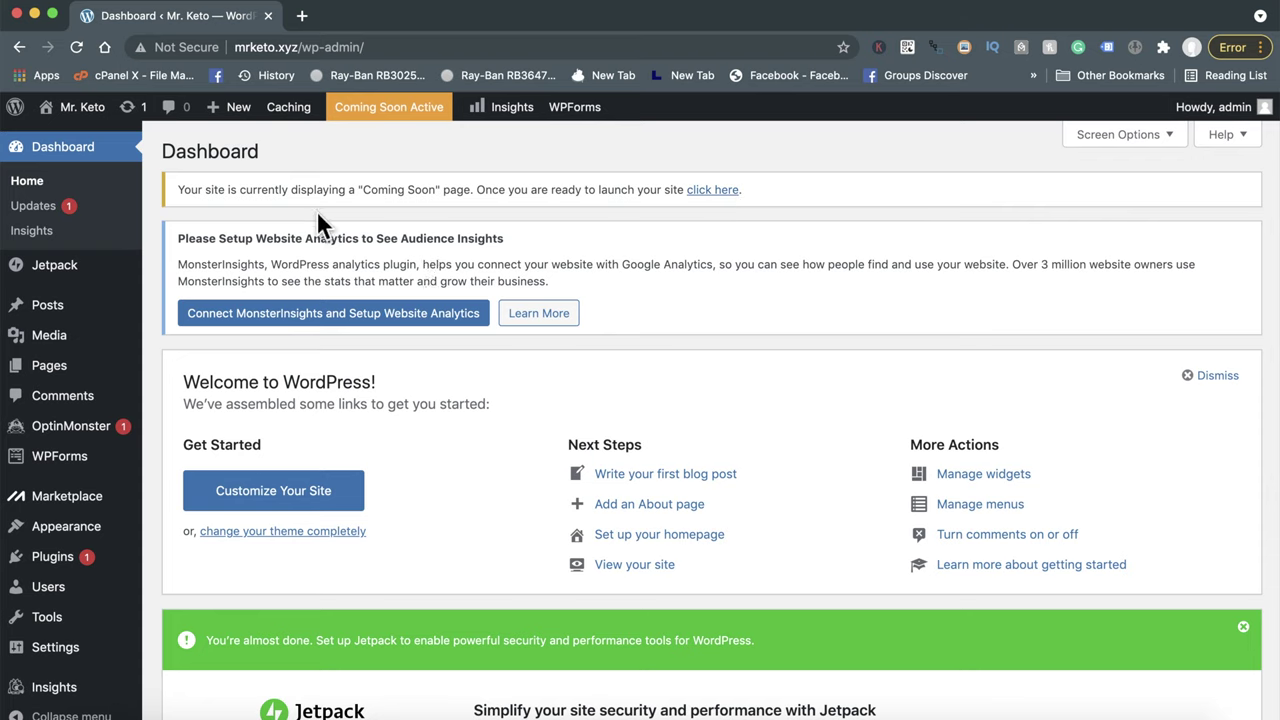
click(724, 194)
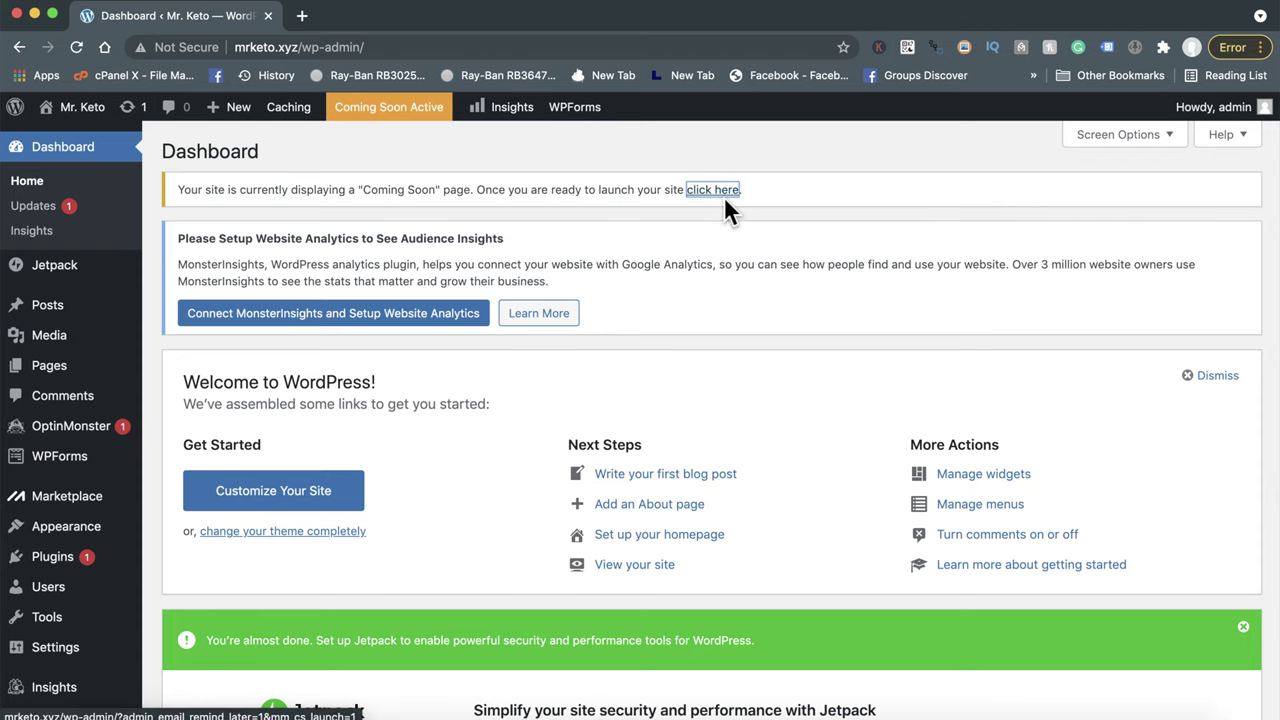
click(734, 200)
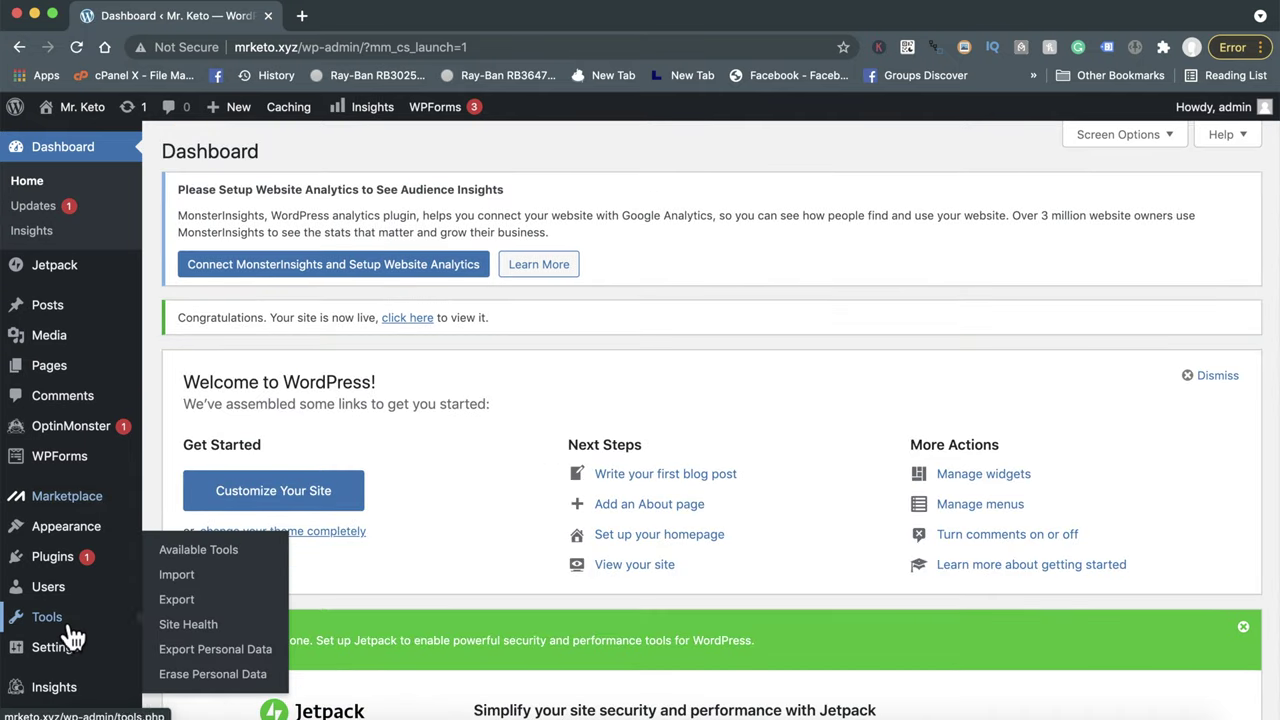
mouse_move(55, 647)
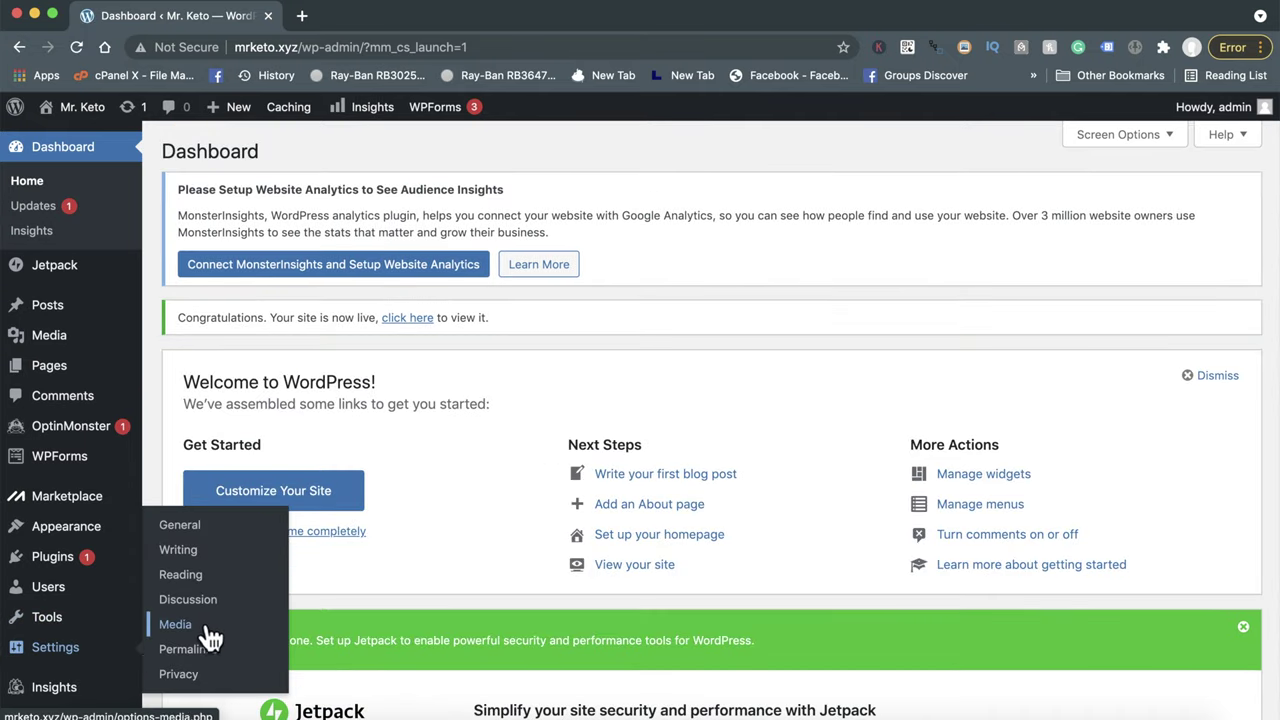
Change the site tagline to 'This is my keto blog.' in General settings and save.
click(218, 525)
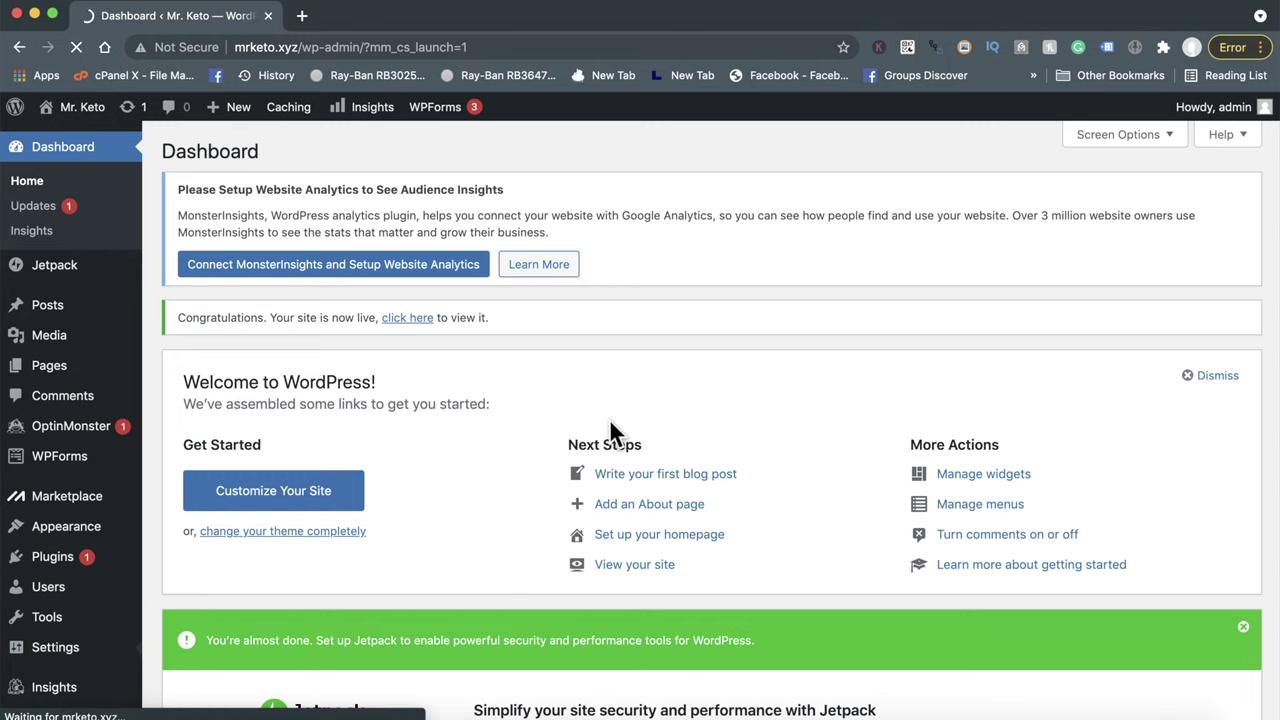
scroll(609, 421, down, 3)
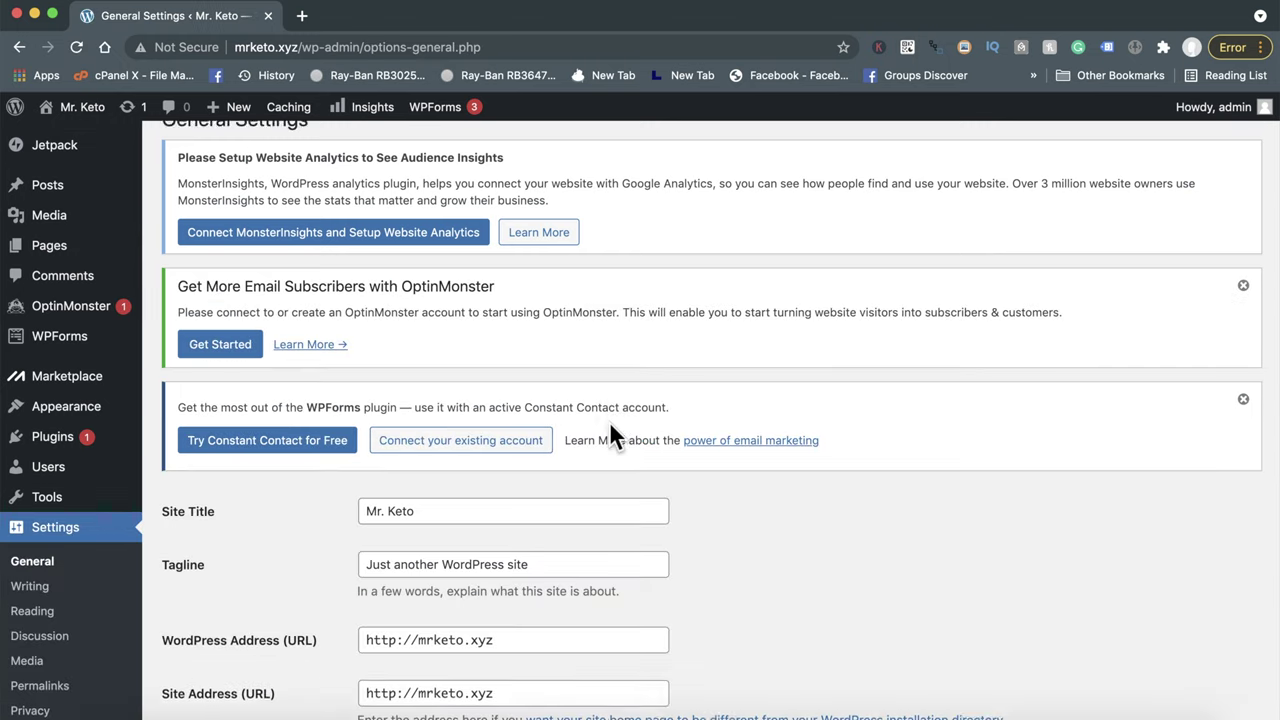
triple_click(545, 454)
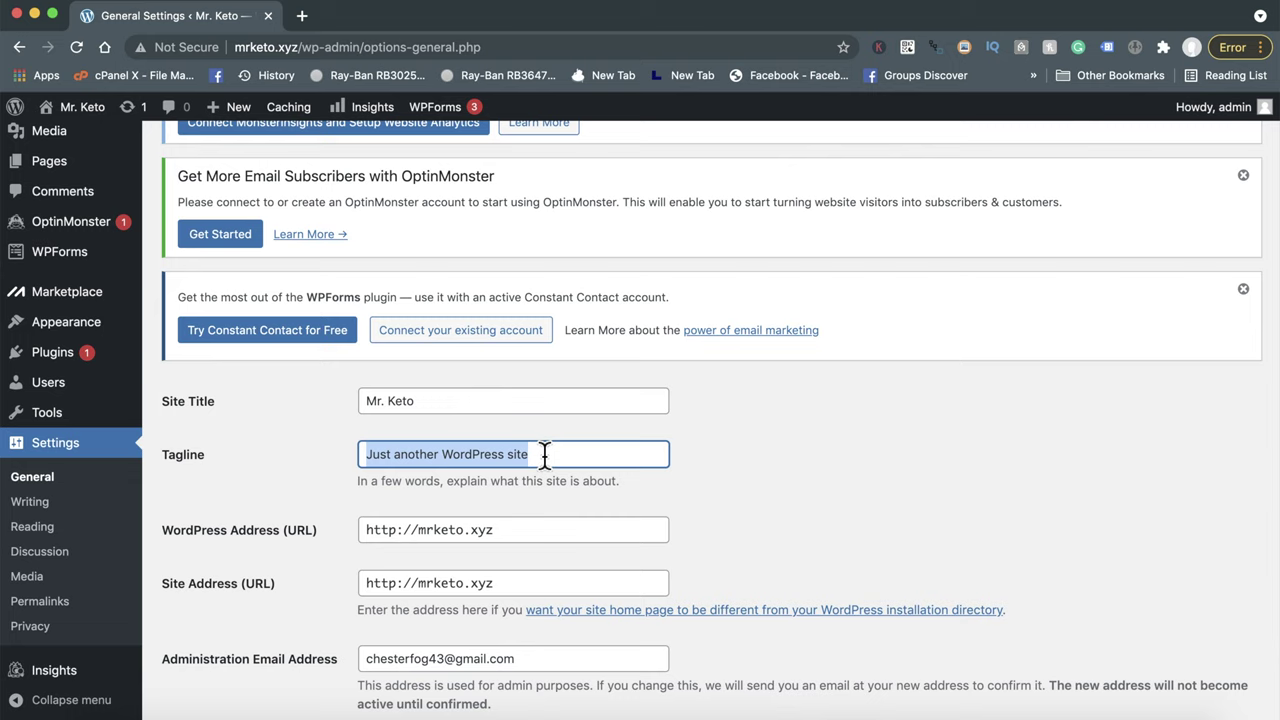
text(This is m)
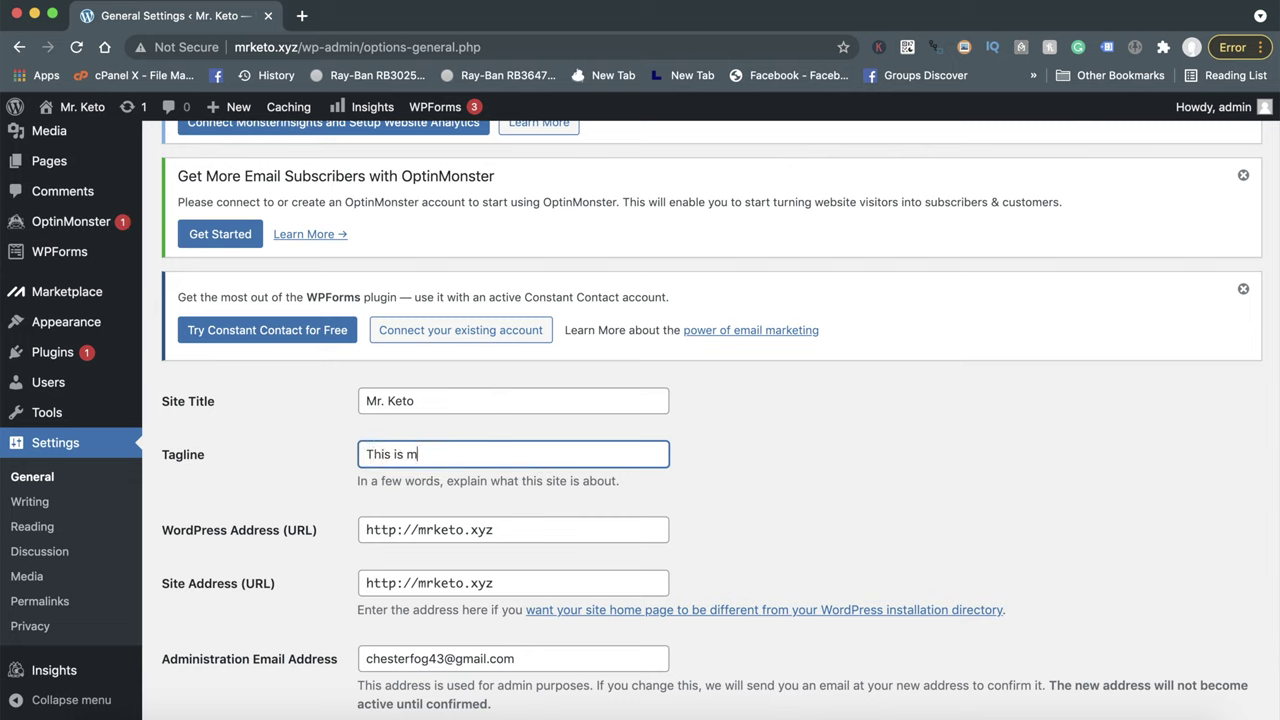
text(y keot)
key(BackSpace)
key(BackSpace)
text(t)
text(o blog.)
scroll(466, 510, down, 3)
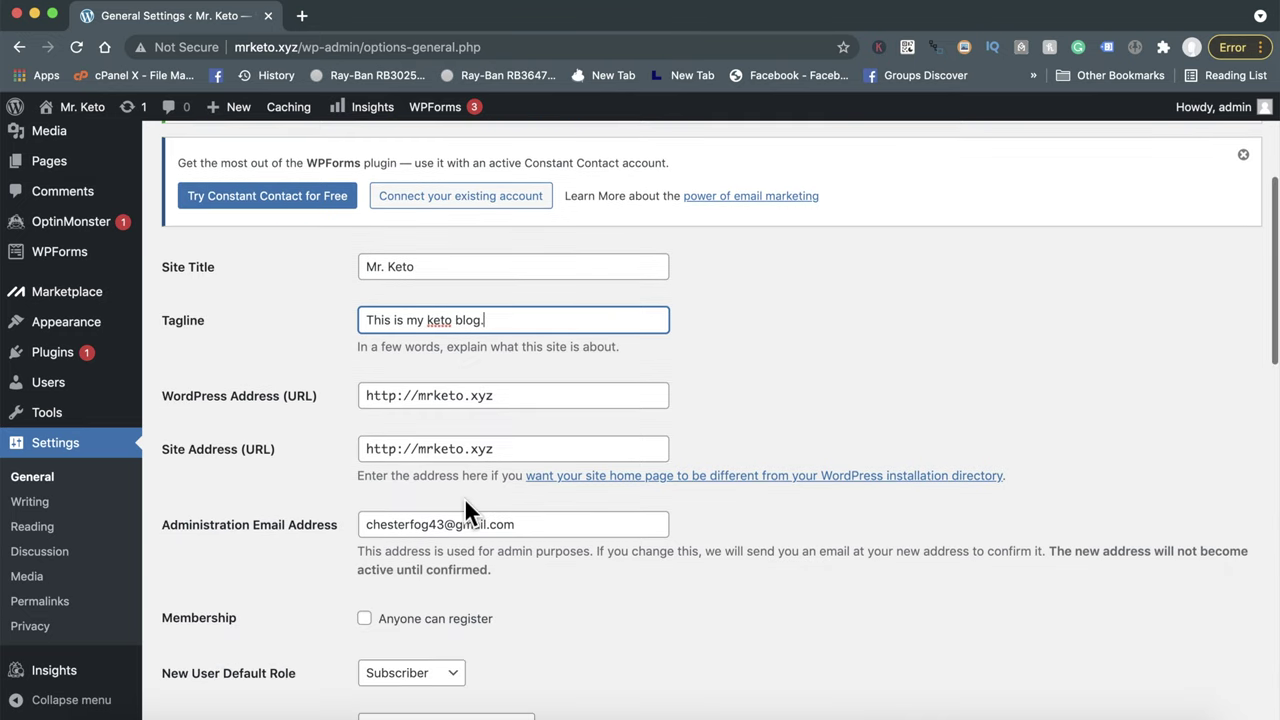
scroll(449, 654, down, 10)
scroll(449, 654, down, 5)
click(218, 640)
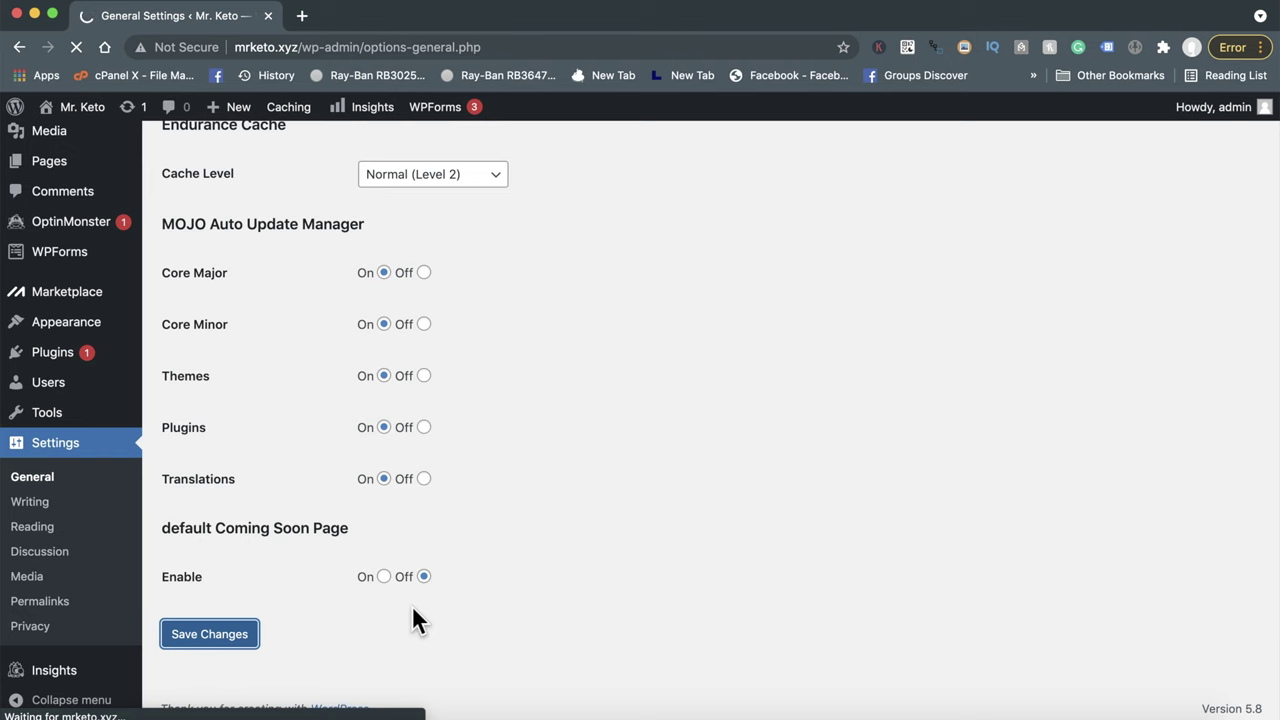
Set the permalink structure to Post name and save the change.
scroll(128, 595, down, 2)
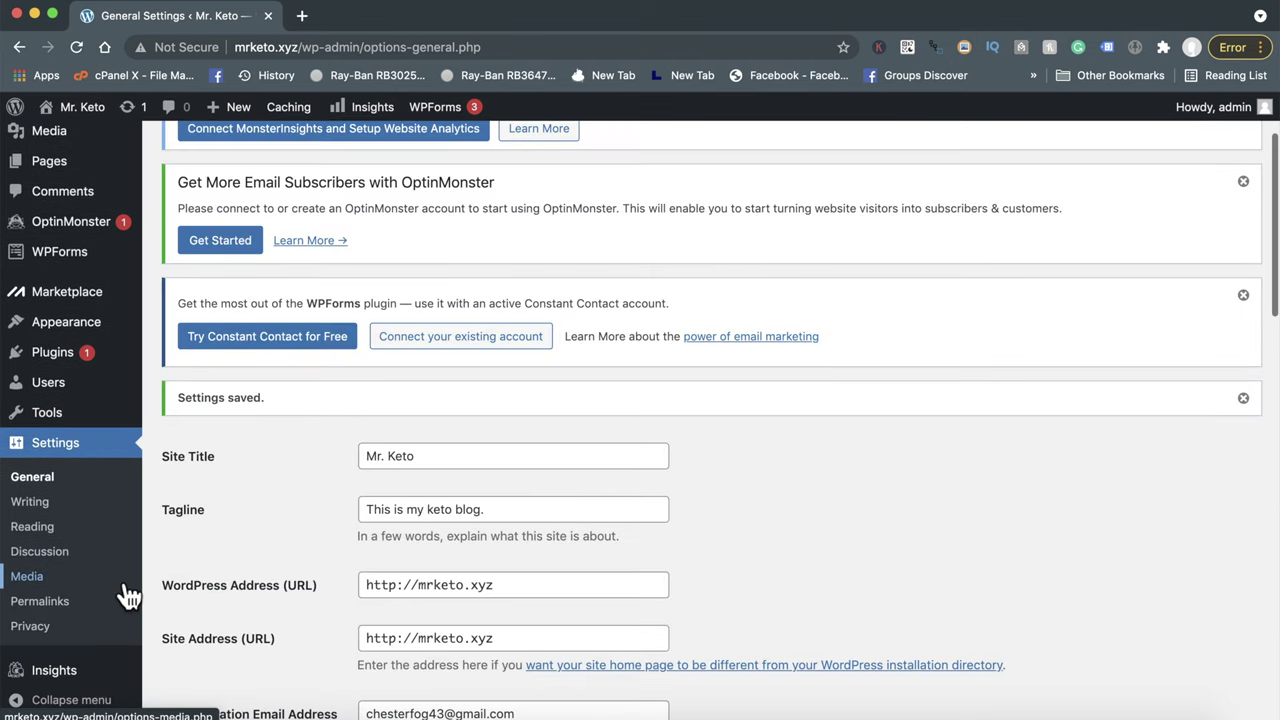
click(85, 617)
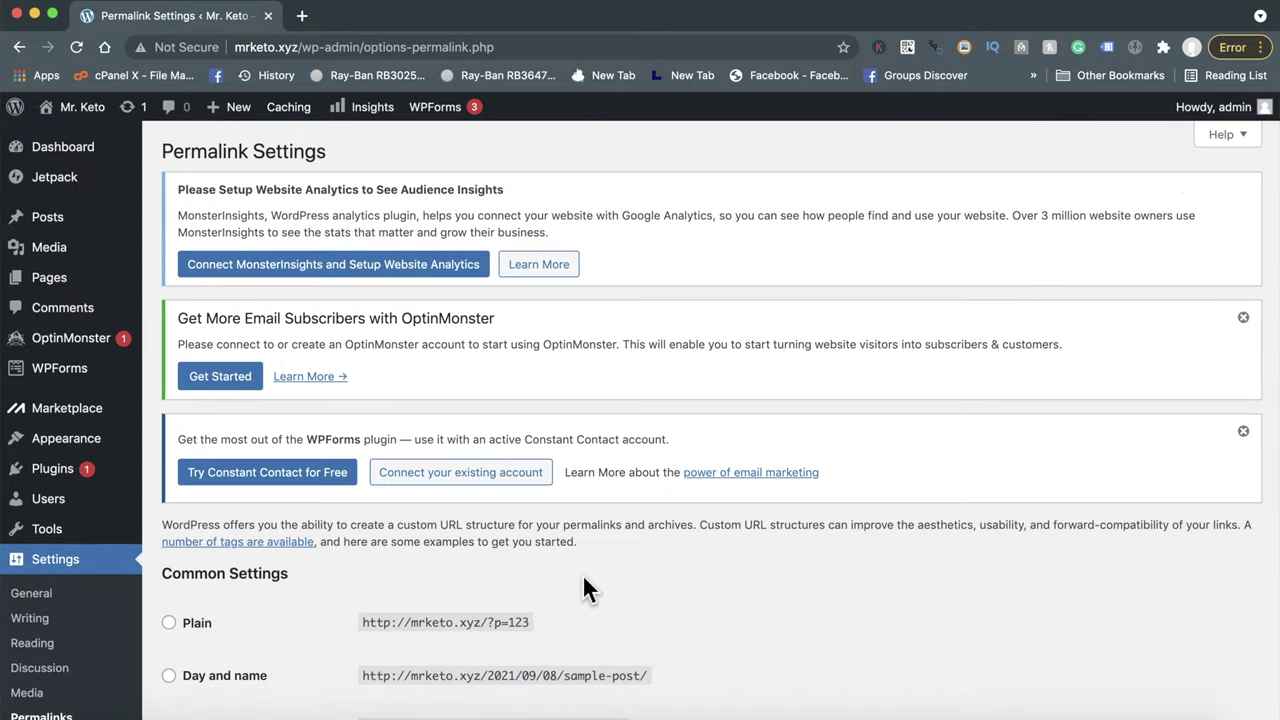
scroll(243, 480, down, 5)
click(238, 590)
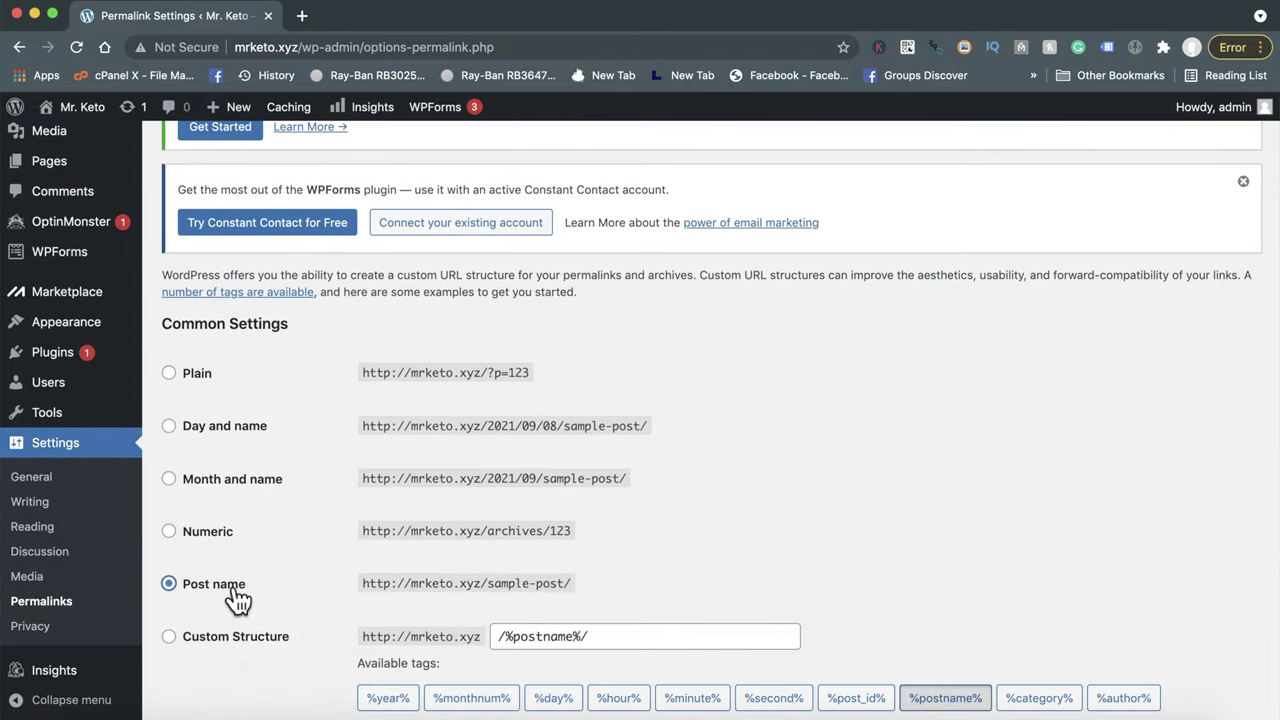
scroll(622, 560, down, 5)
click(265, 640)
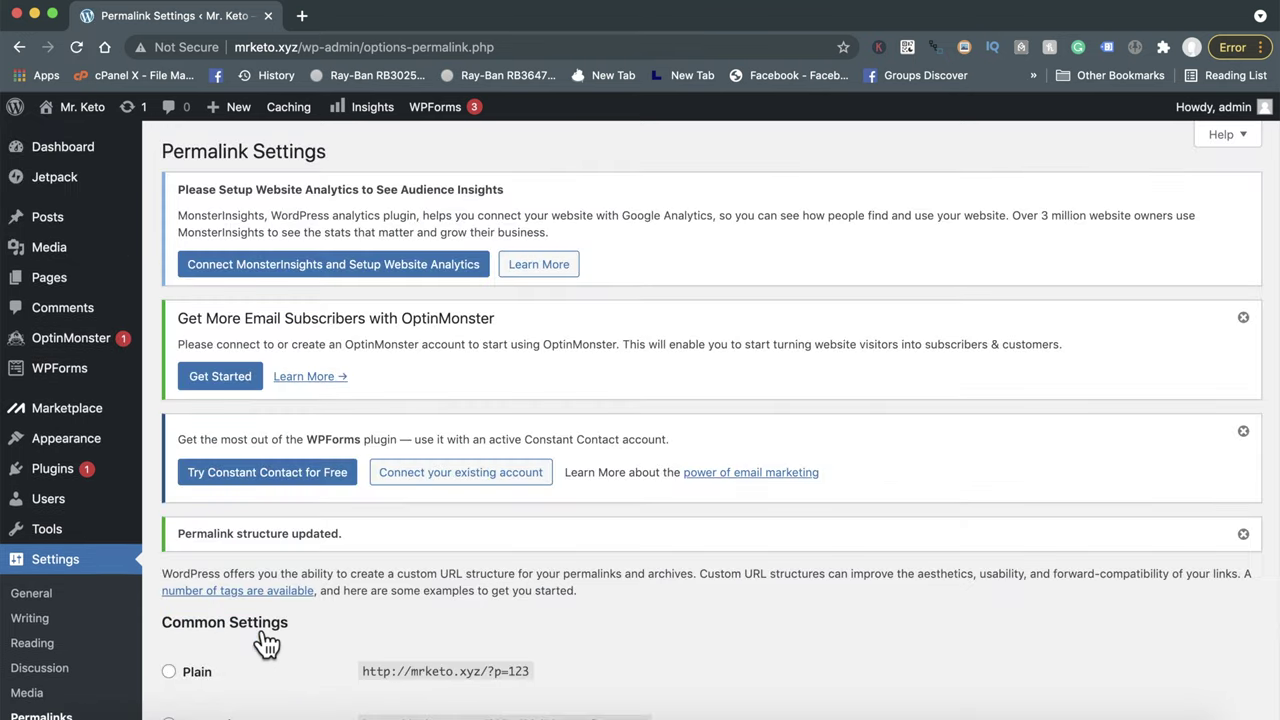
scroll(266, 645, down, 1)
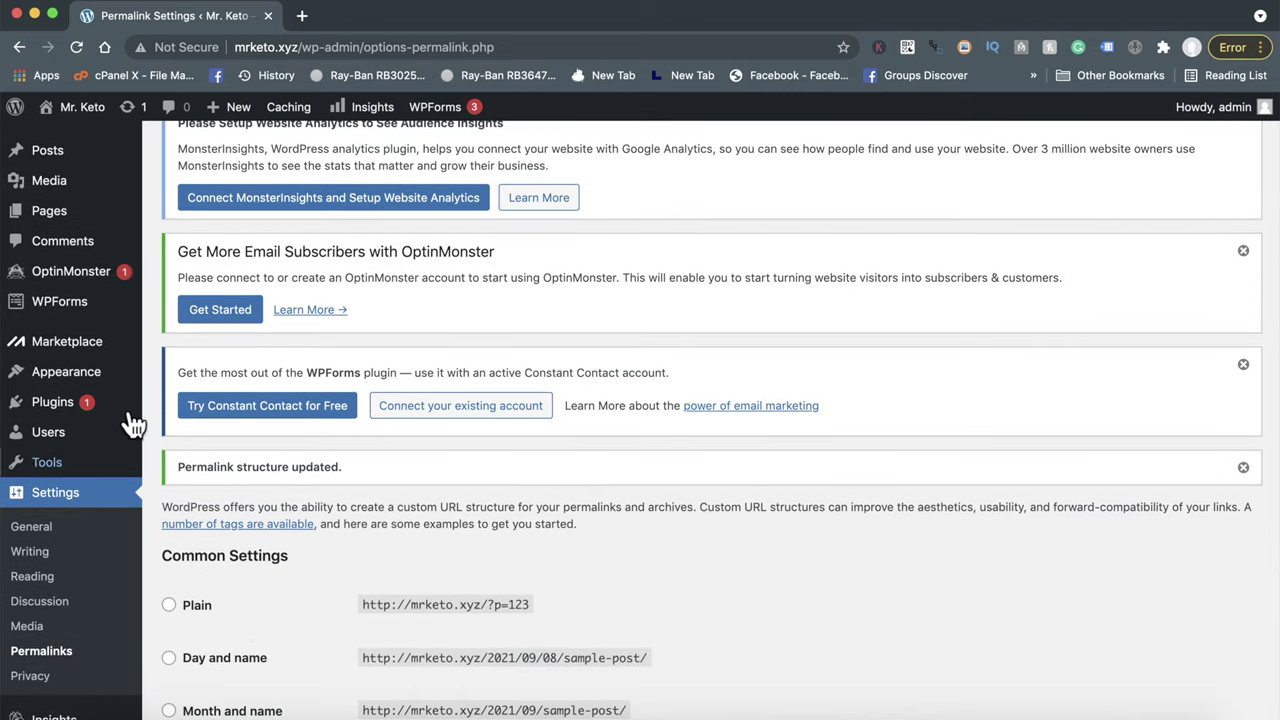
click(229, 436)
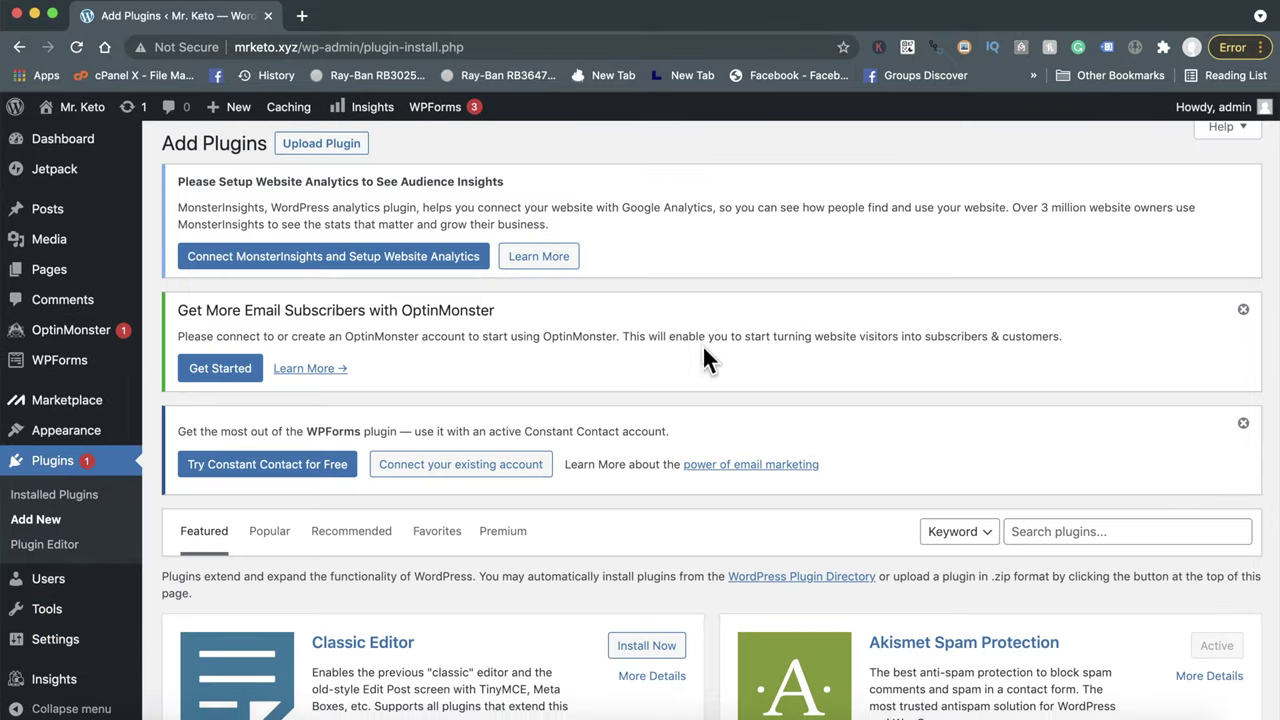
Search plugins for 'all in one', then install and activate All-in-One WP Migration.
scroll(702, 344, down, 1)
click(1148, 486)
text(a)
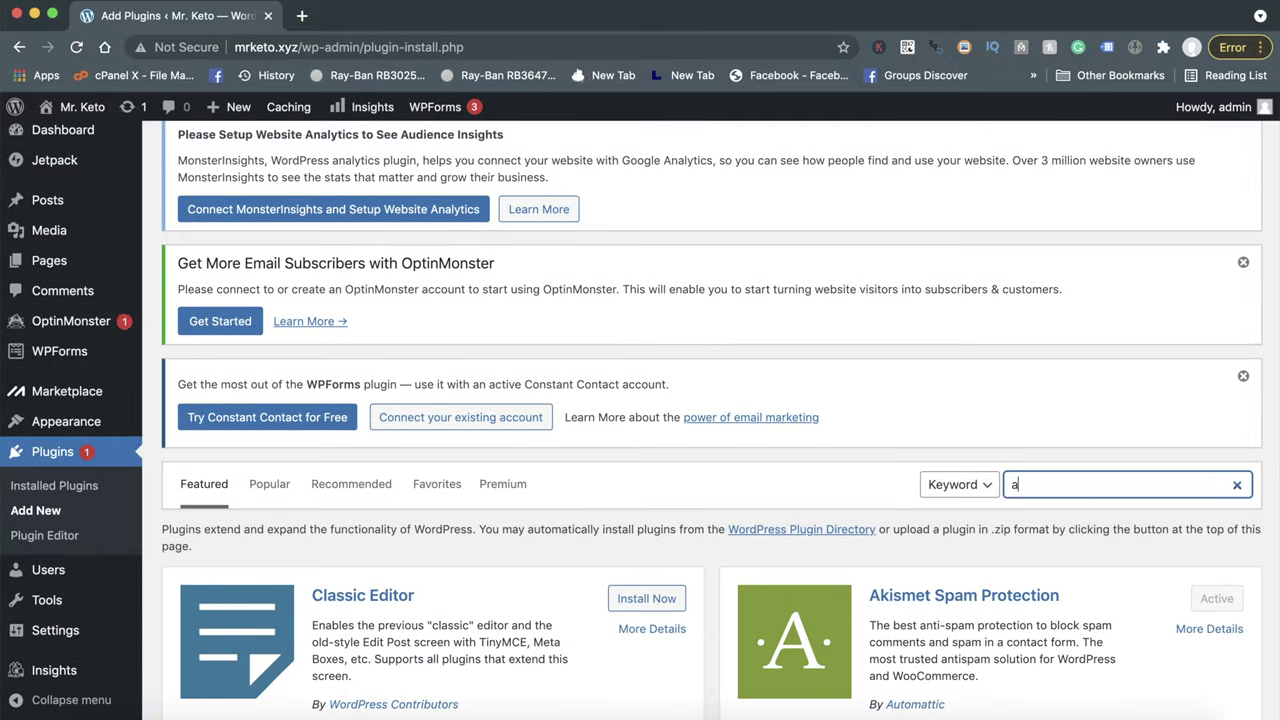
text(ll in one)
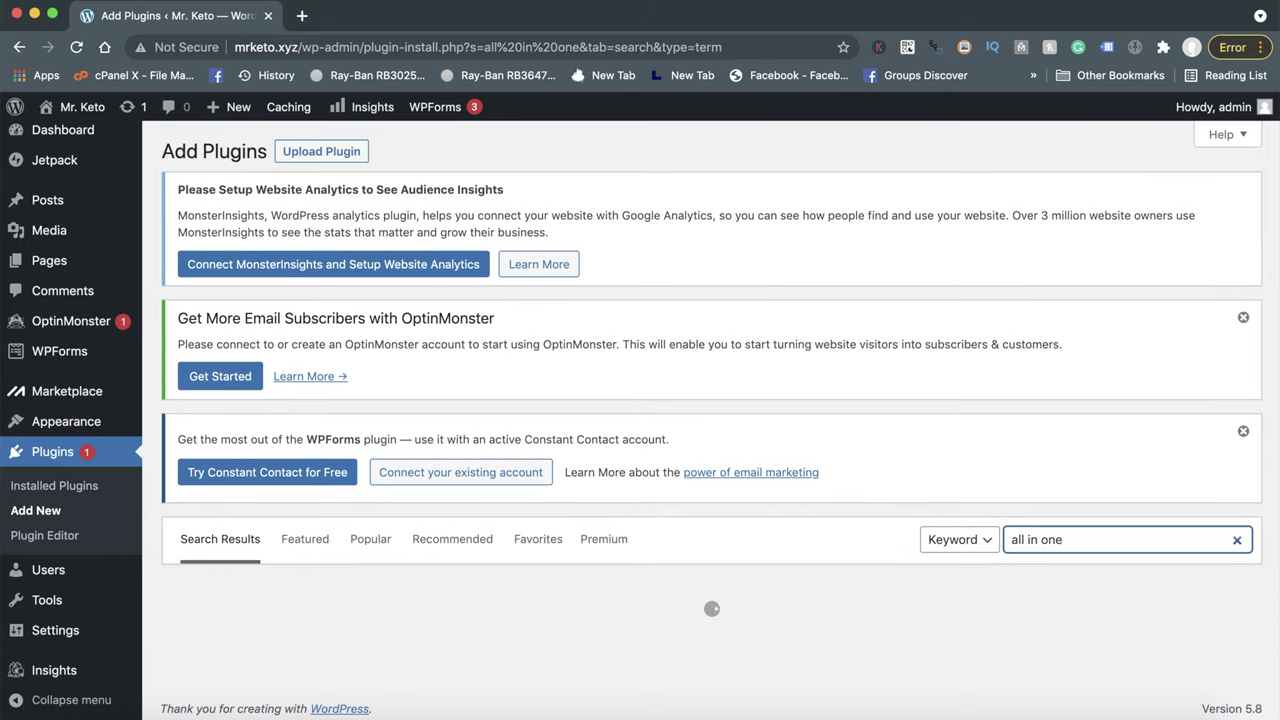
scroll(1137, 500, down, 3)
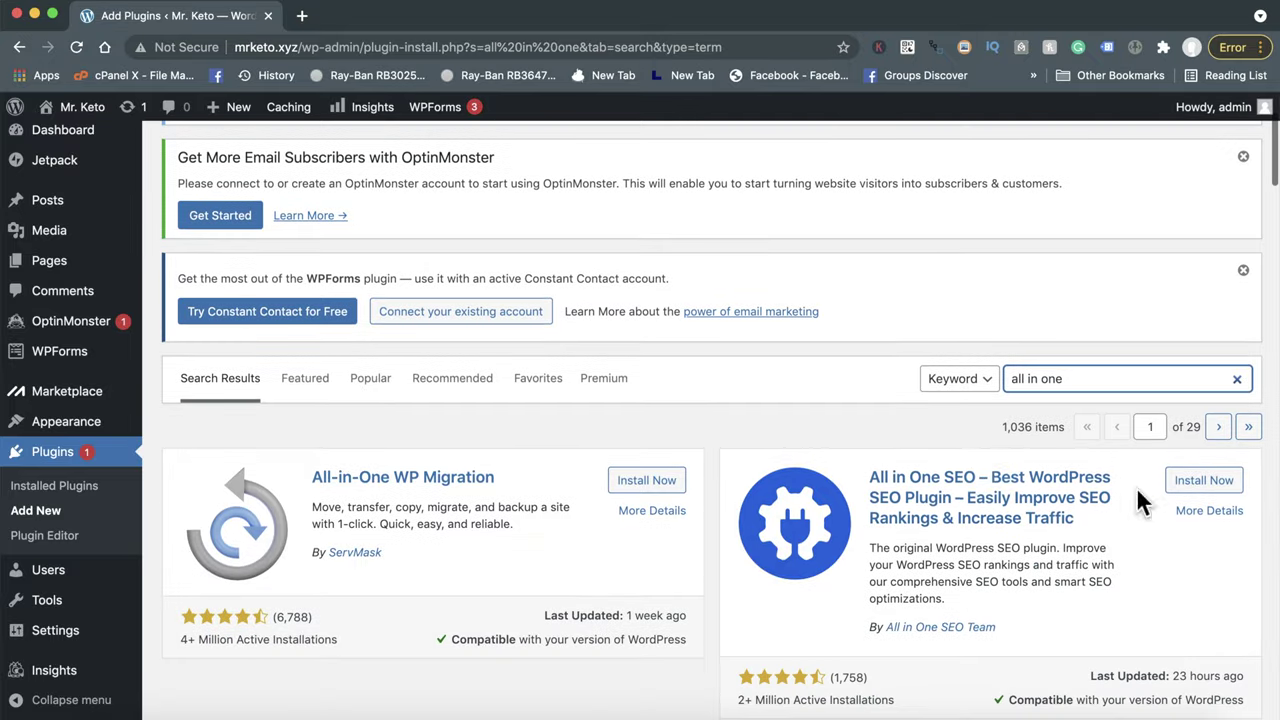
click(651, 488)
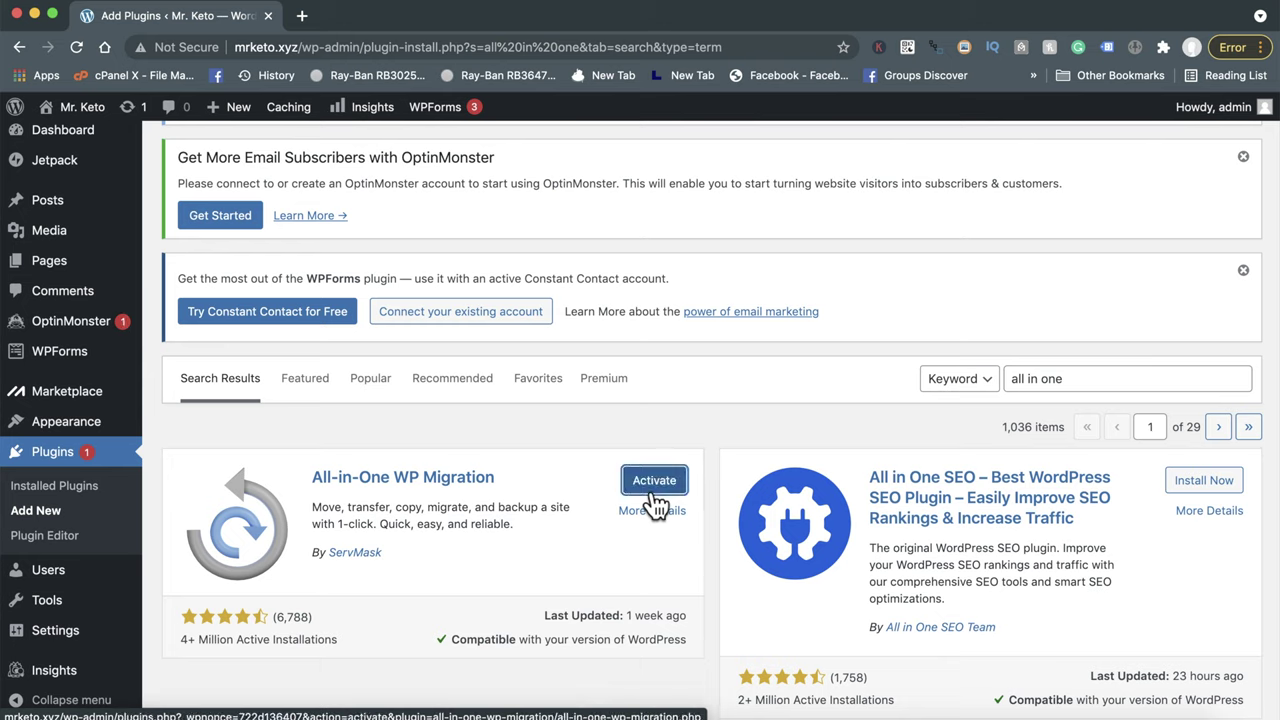
click(655, 485)
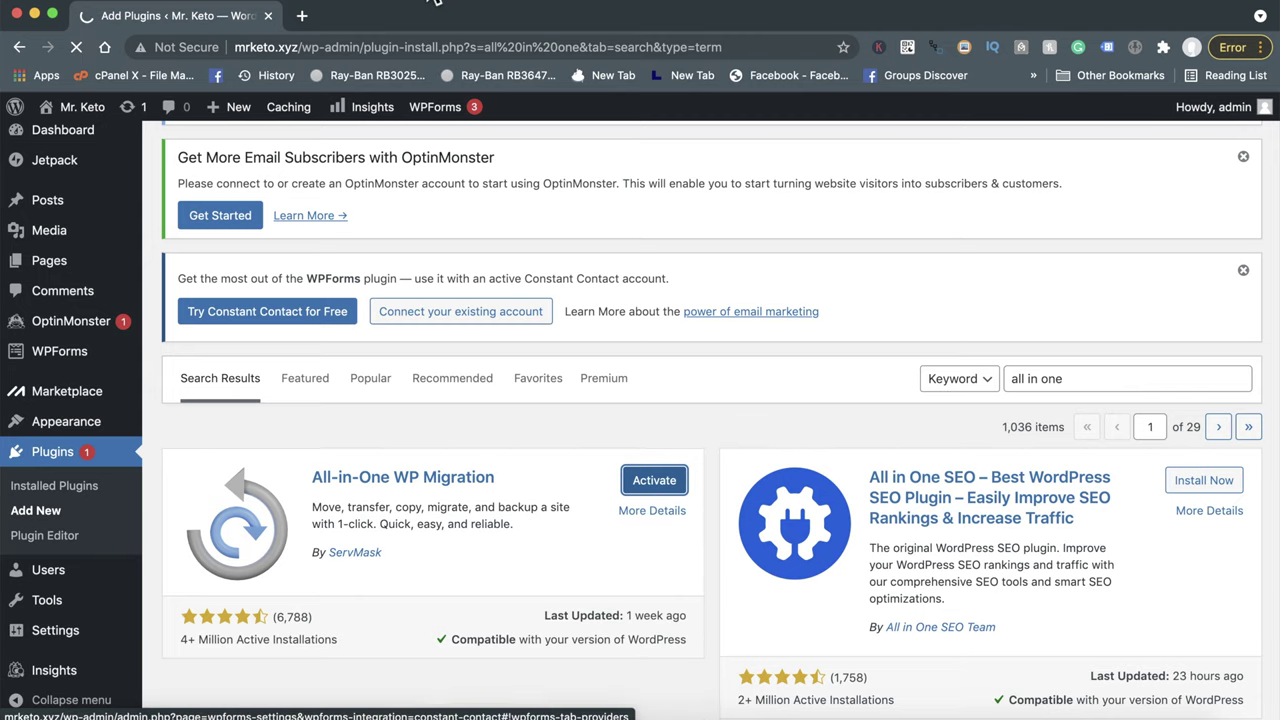
click(302, 16)
Load the live mrketo.xyz homepage and scroll through the default Hello world post.
text(mr)
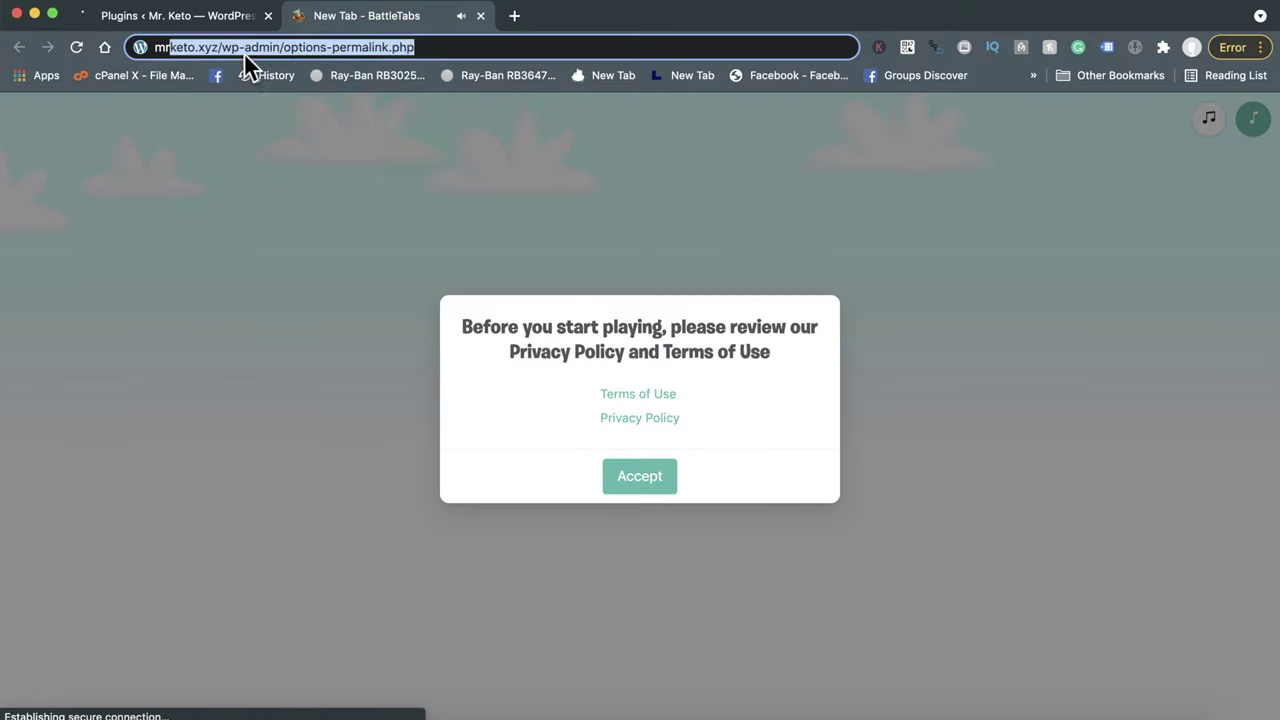
click(244, 52)
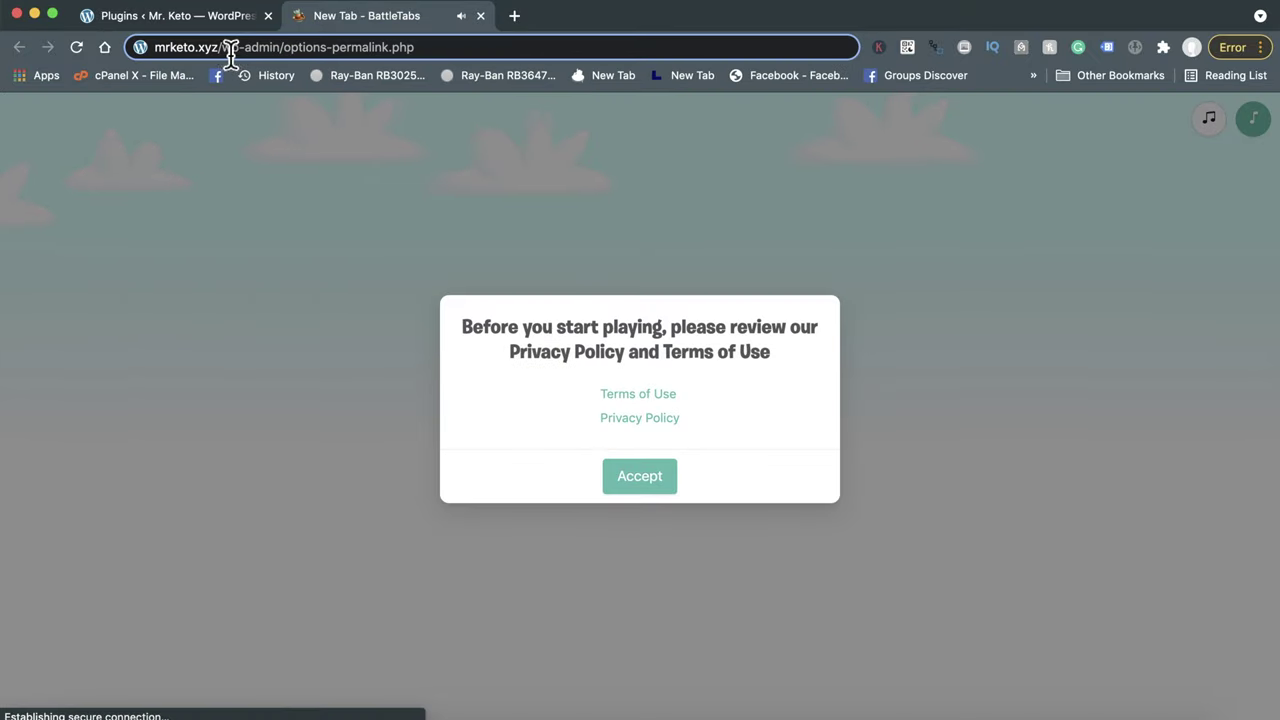
drag(220, 47, 750, 88)
key(BackSpace)
key(Return)
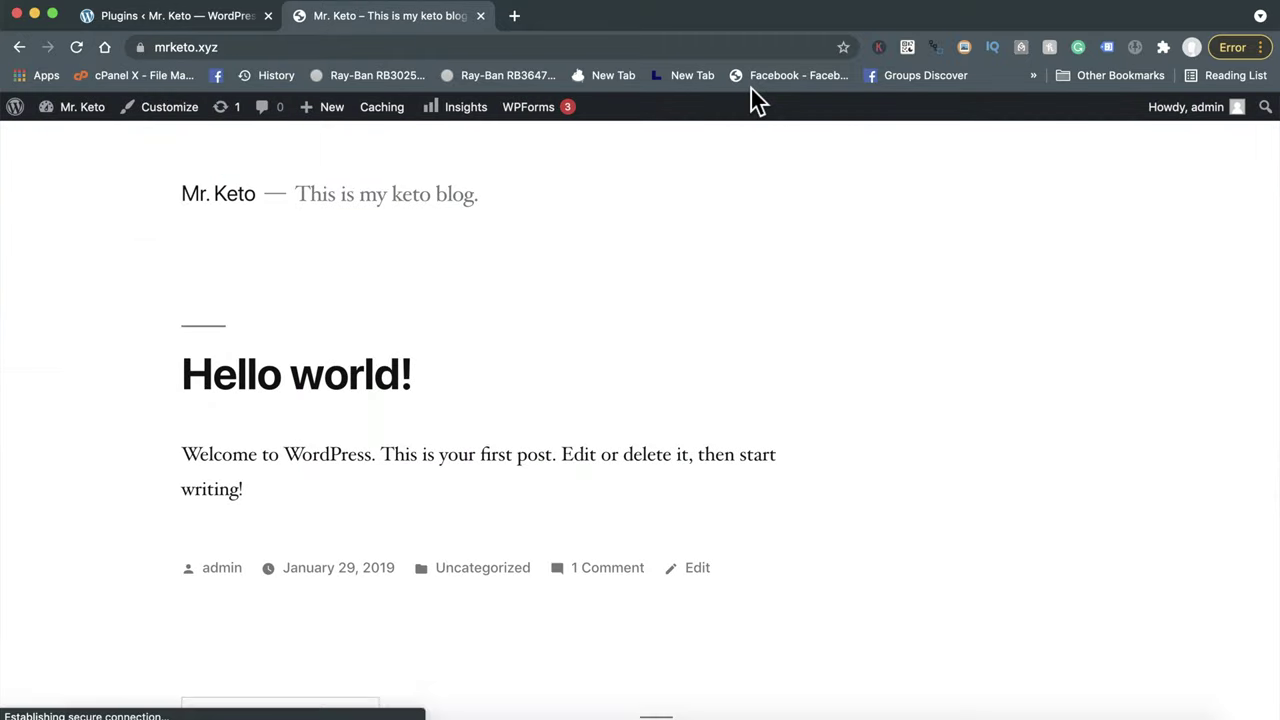
scroll(274, 525, down, 10)
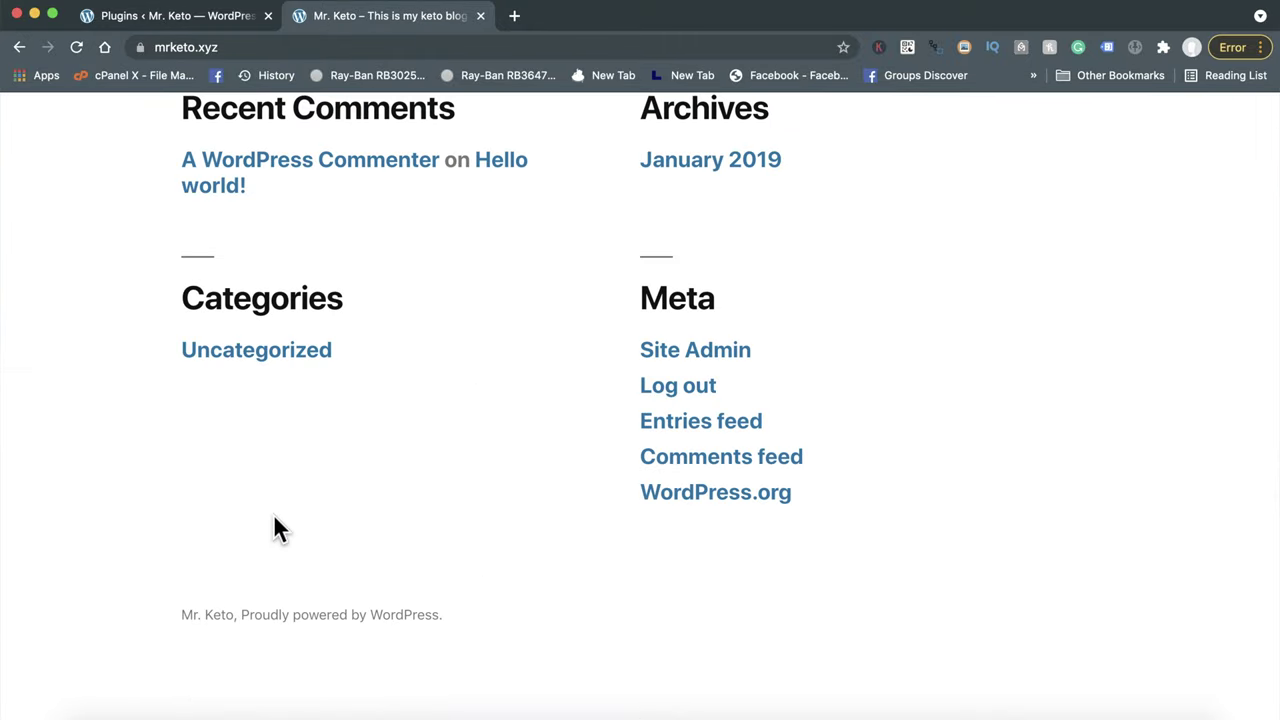
drag(274, 528, 278, 708)
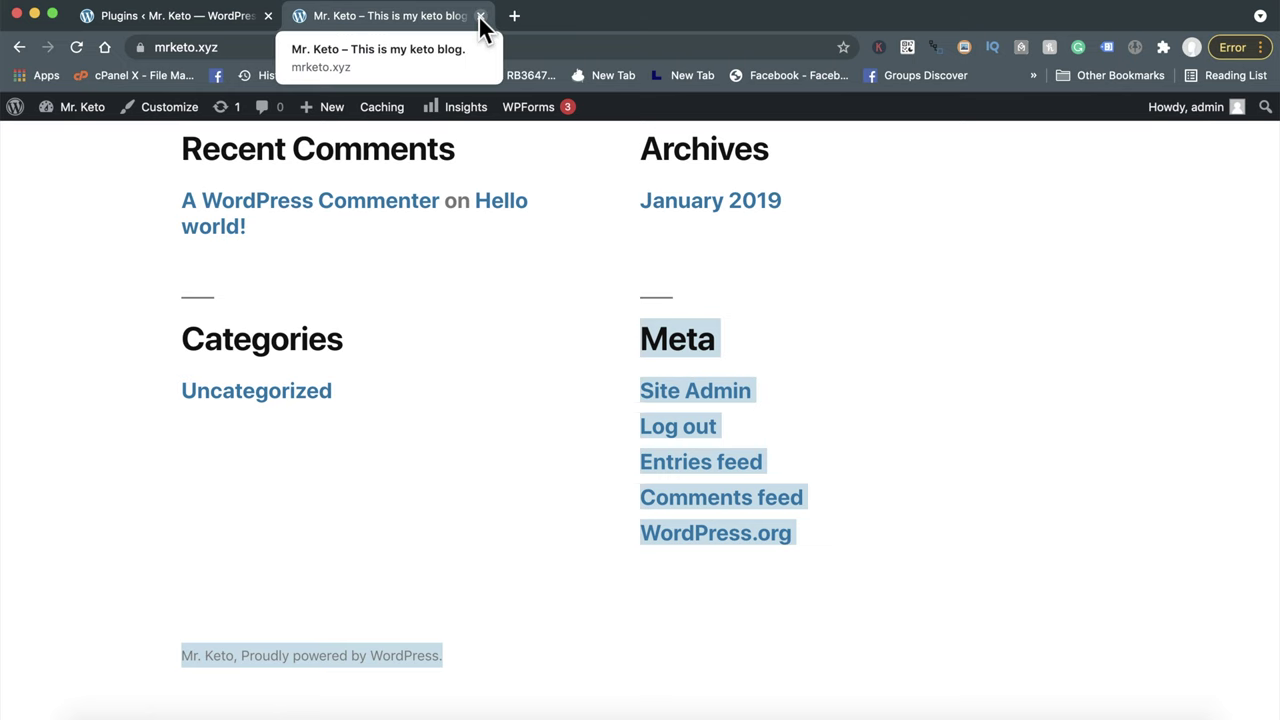
click(480, 16)
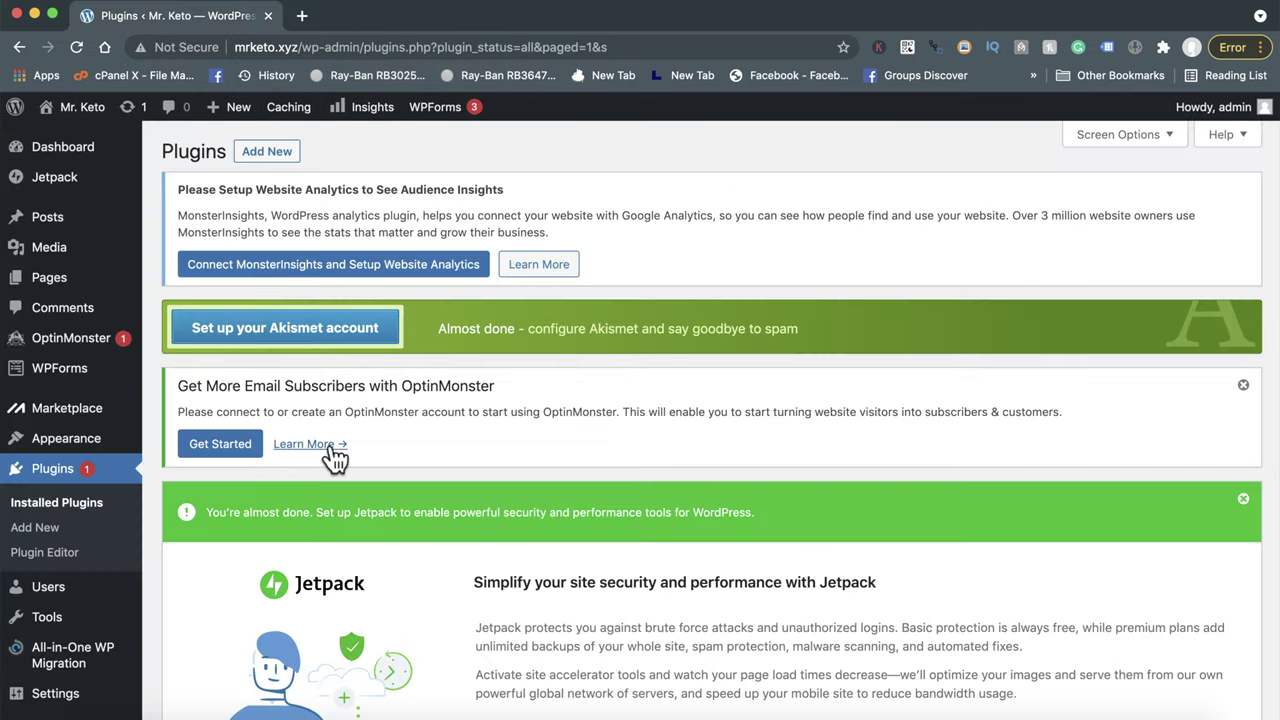
mouse_move(60, 655)
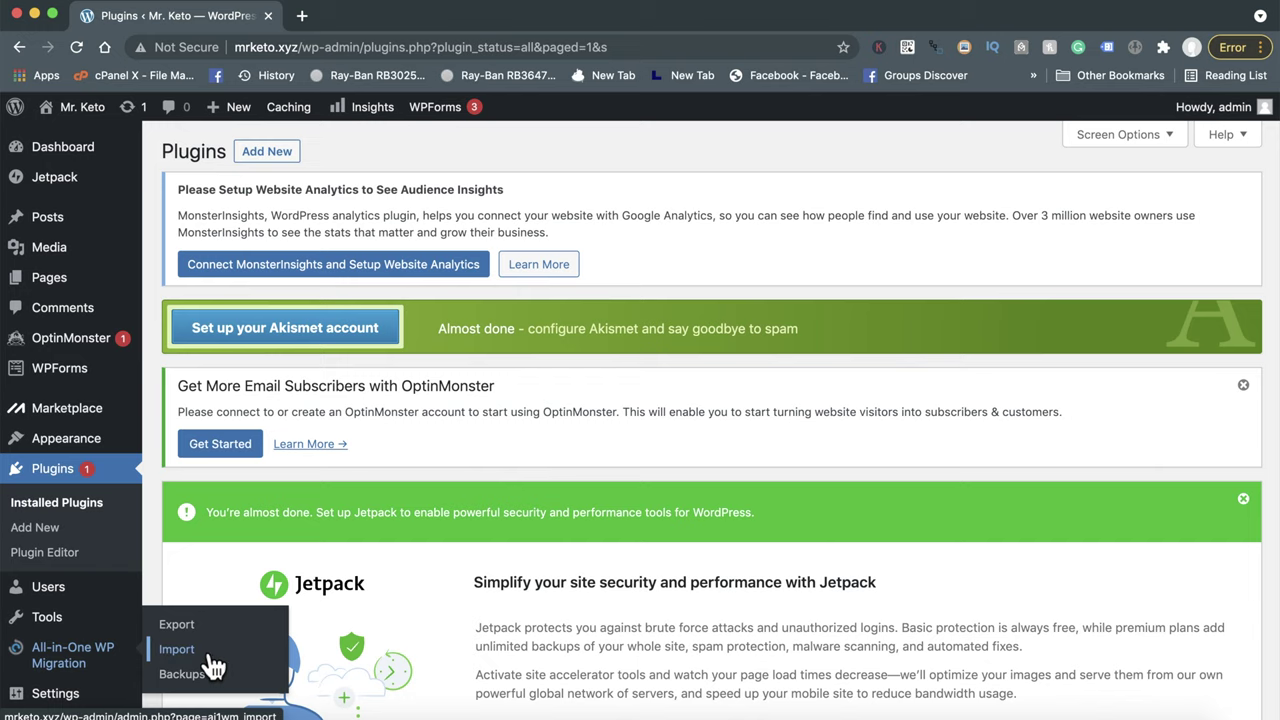
Import the .wpress backup from Keto Diet > All-in-One WP Migration File as a local file.
click(211, 658)
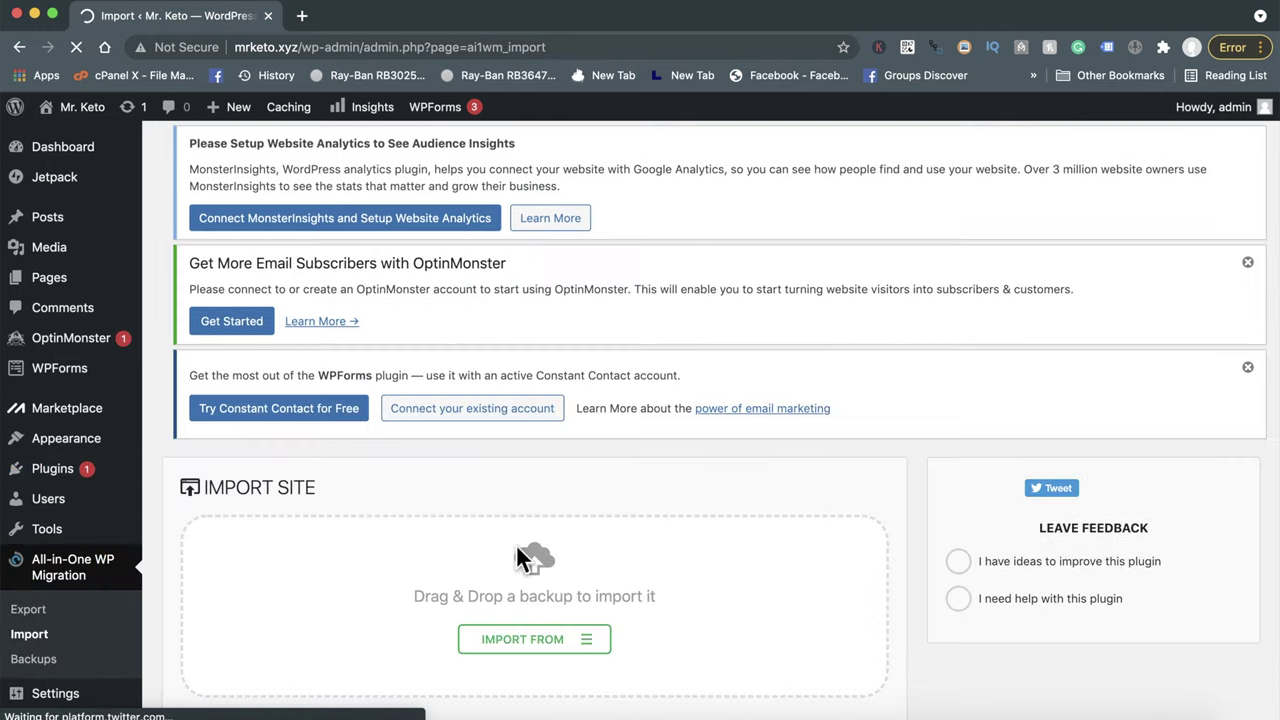
scroll(522, 557, down, 2)
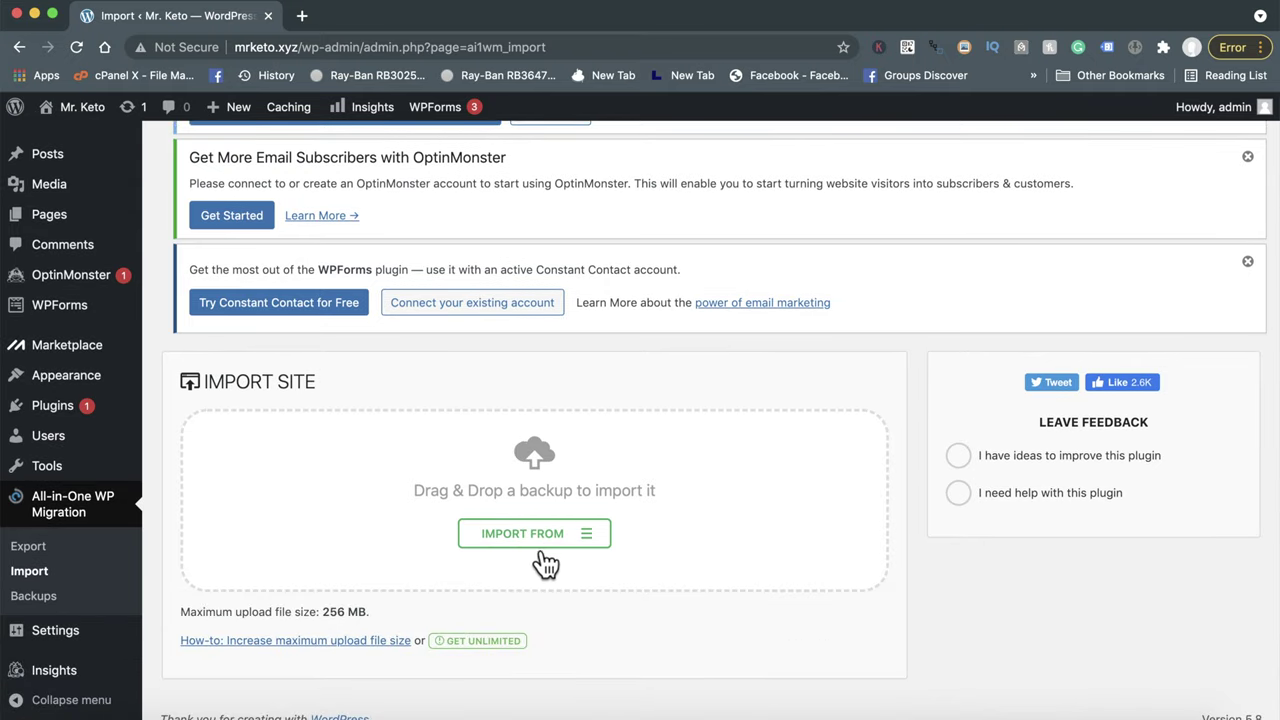
click(538, 543)
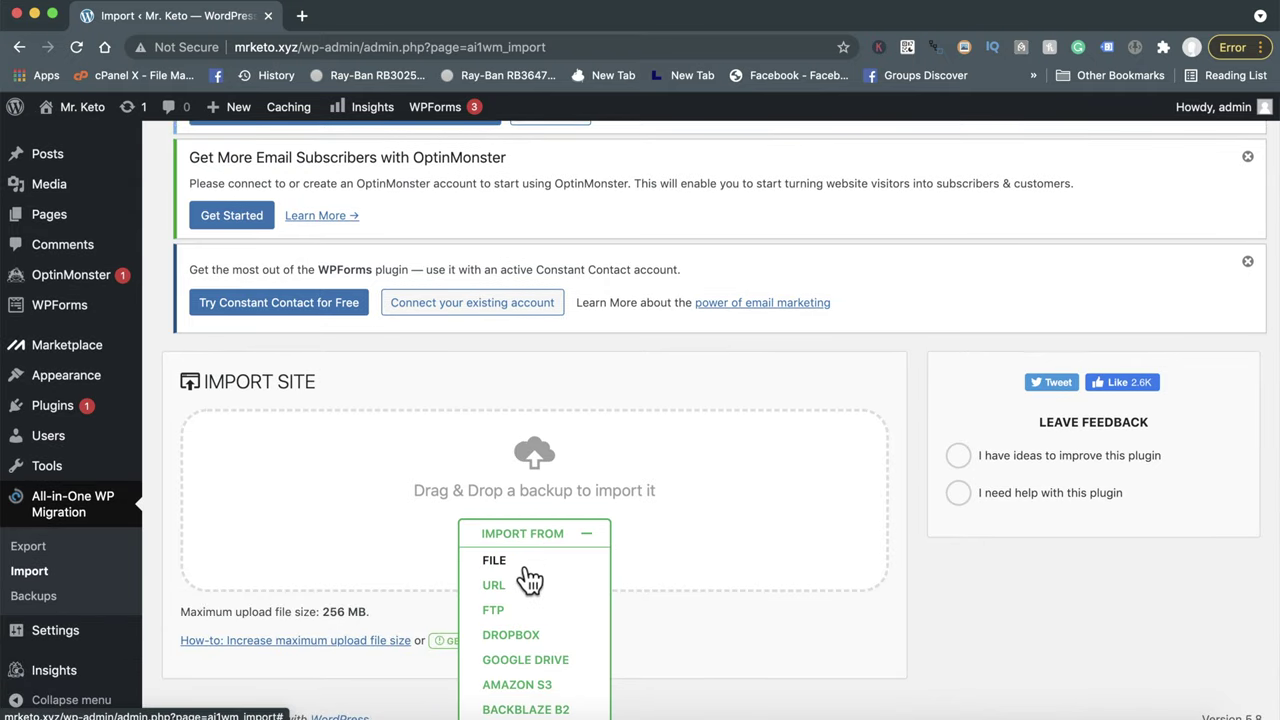
click(525, 565)
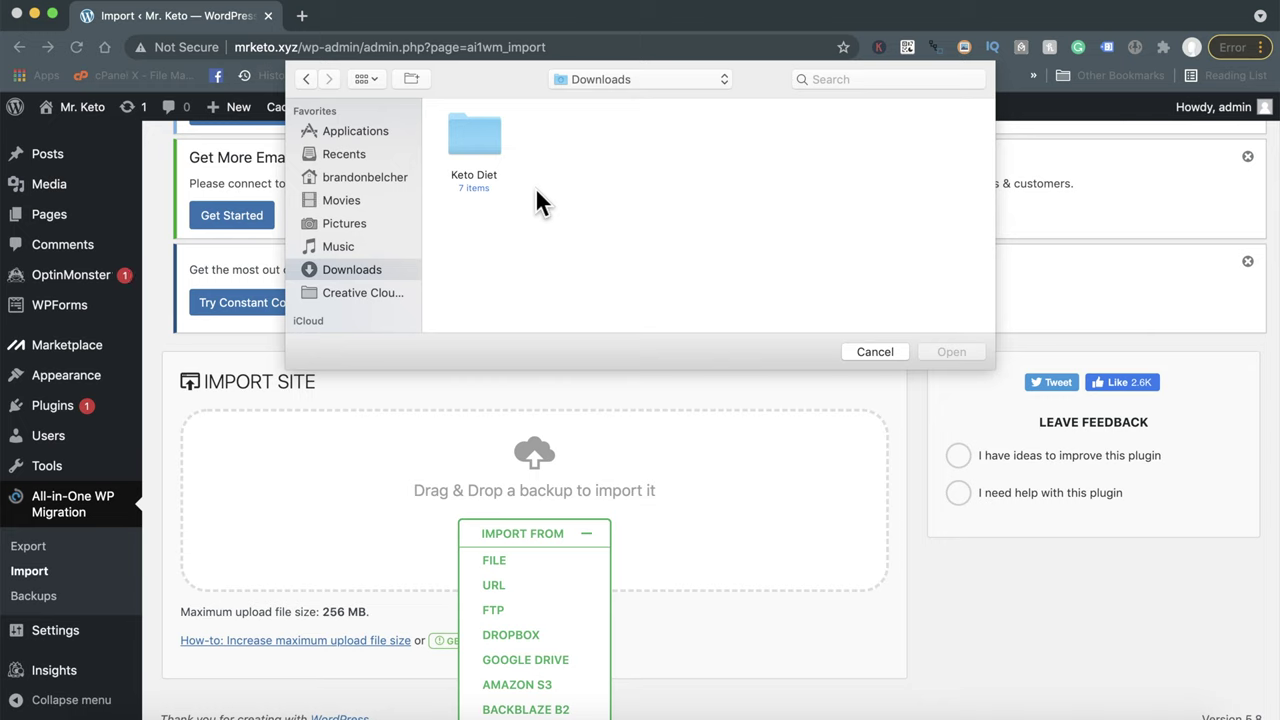
double_click(492, 136)
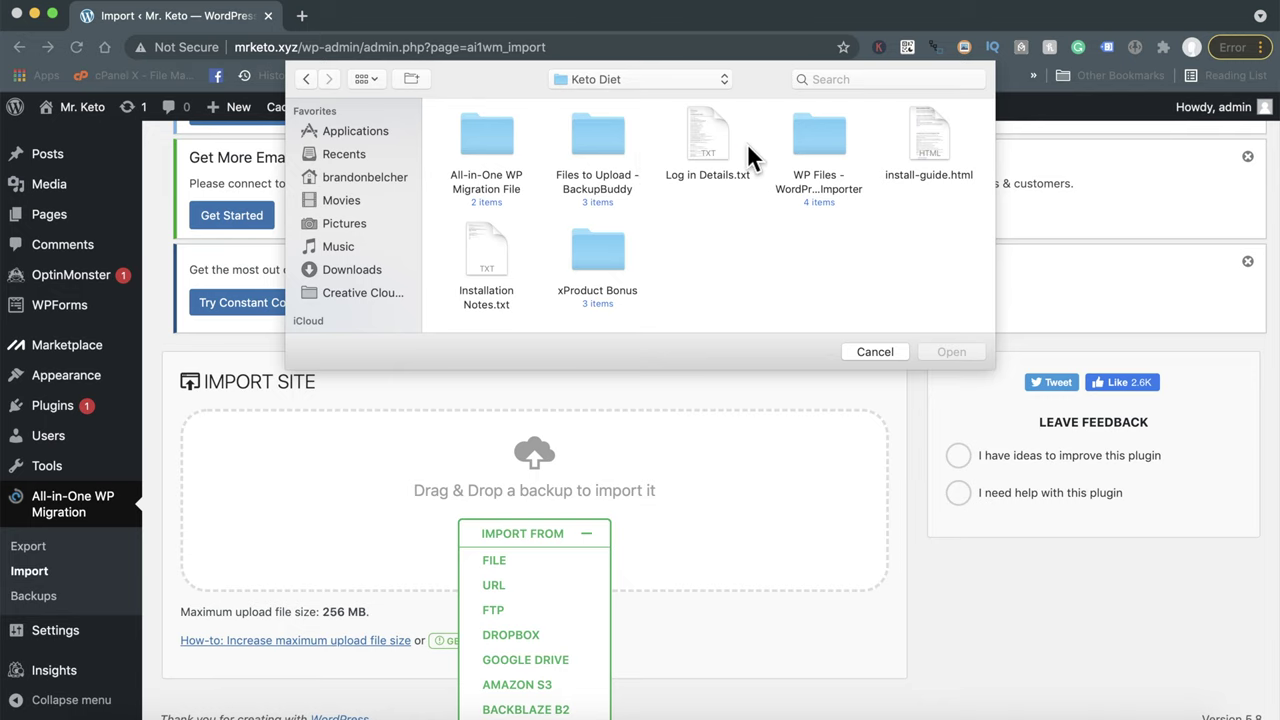
double_click(485, 140)
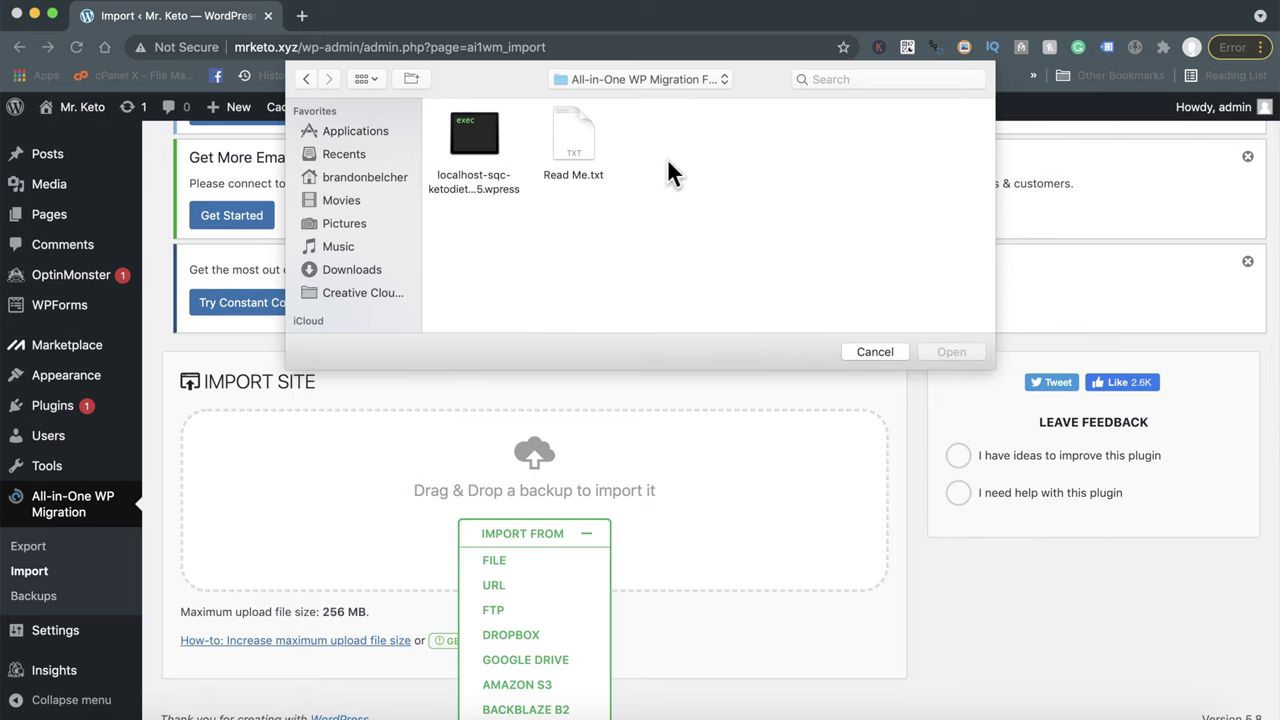
double_click(478, 184)
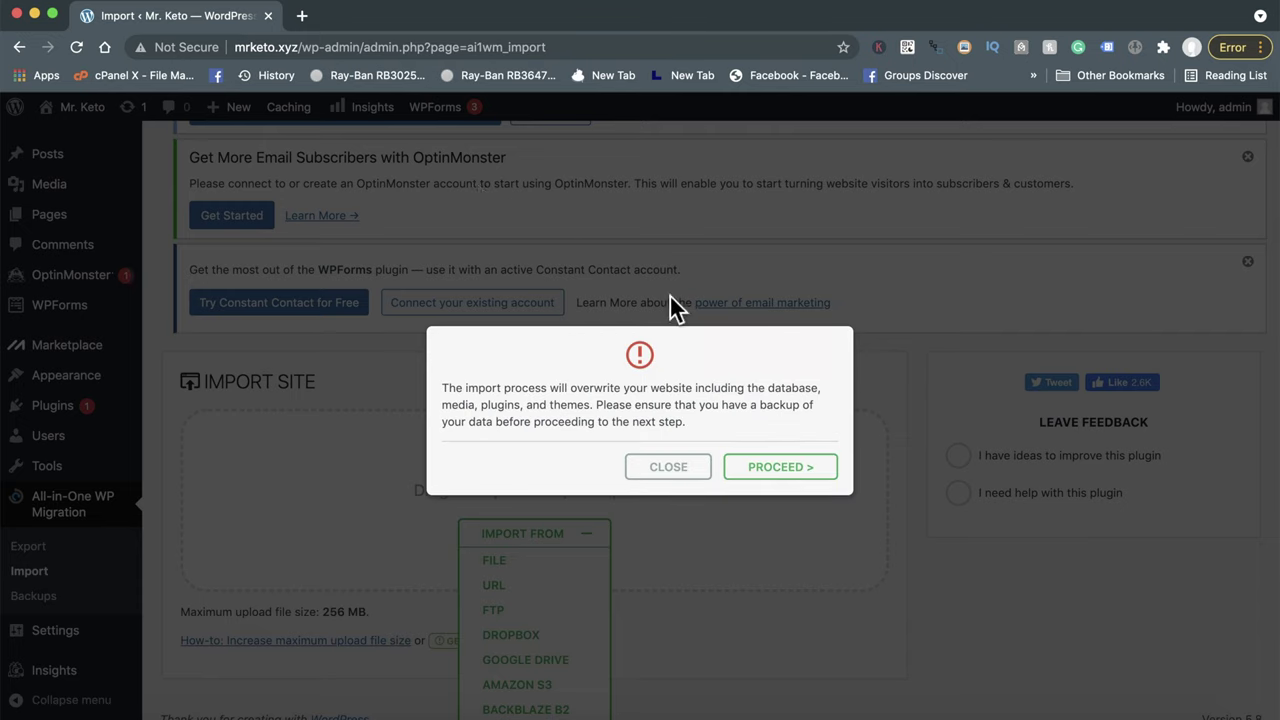
Confirm the overwrite with PROCEED, then close the import success message with FINISH.
click(779, 467)
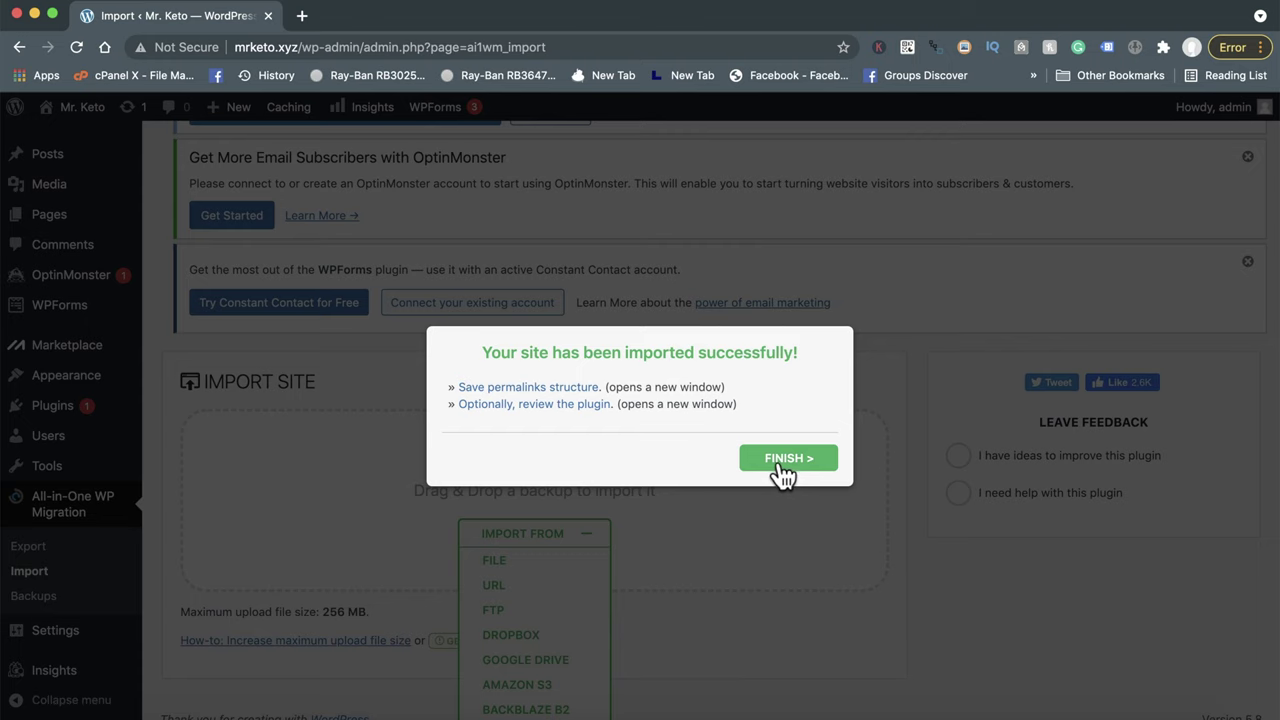
click(782, 462)
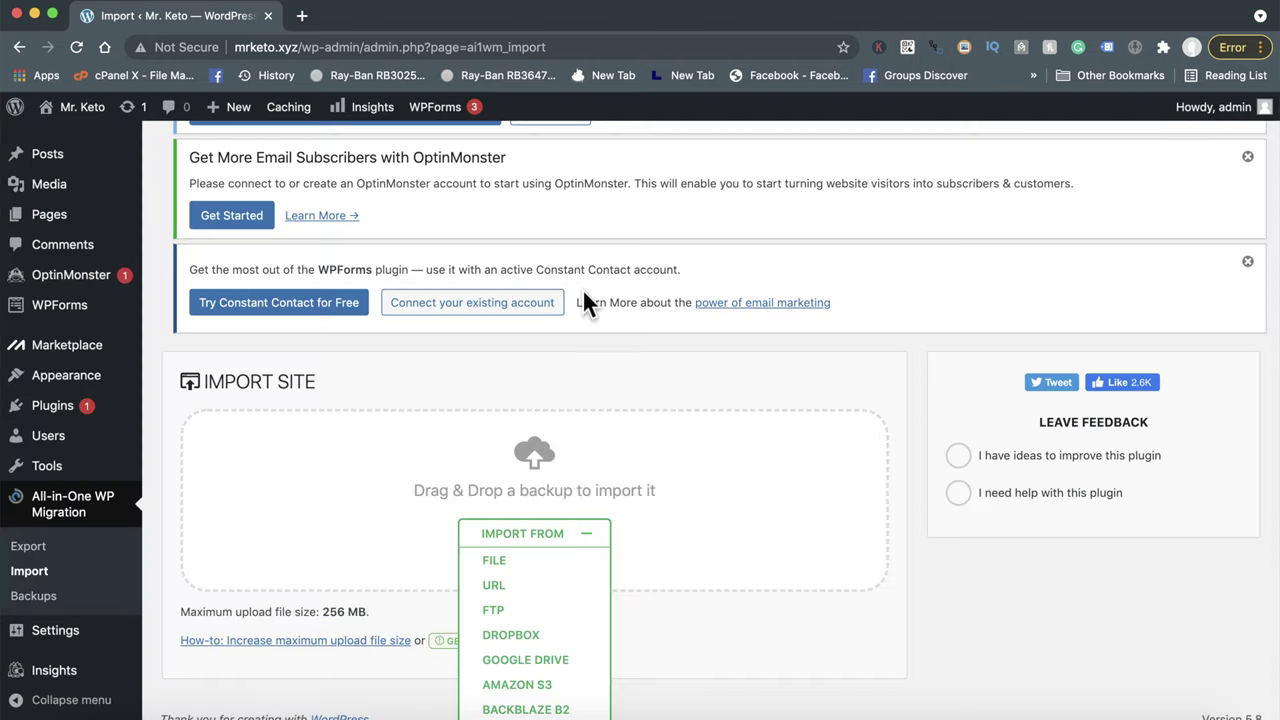
click(302, 16)
text(mrk)
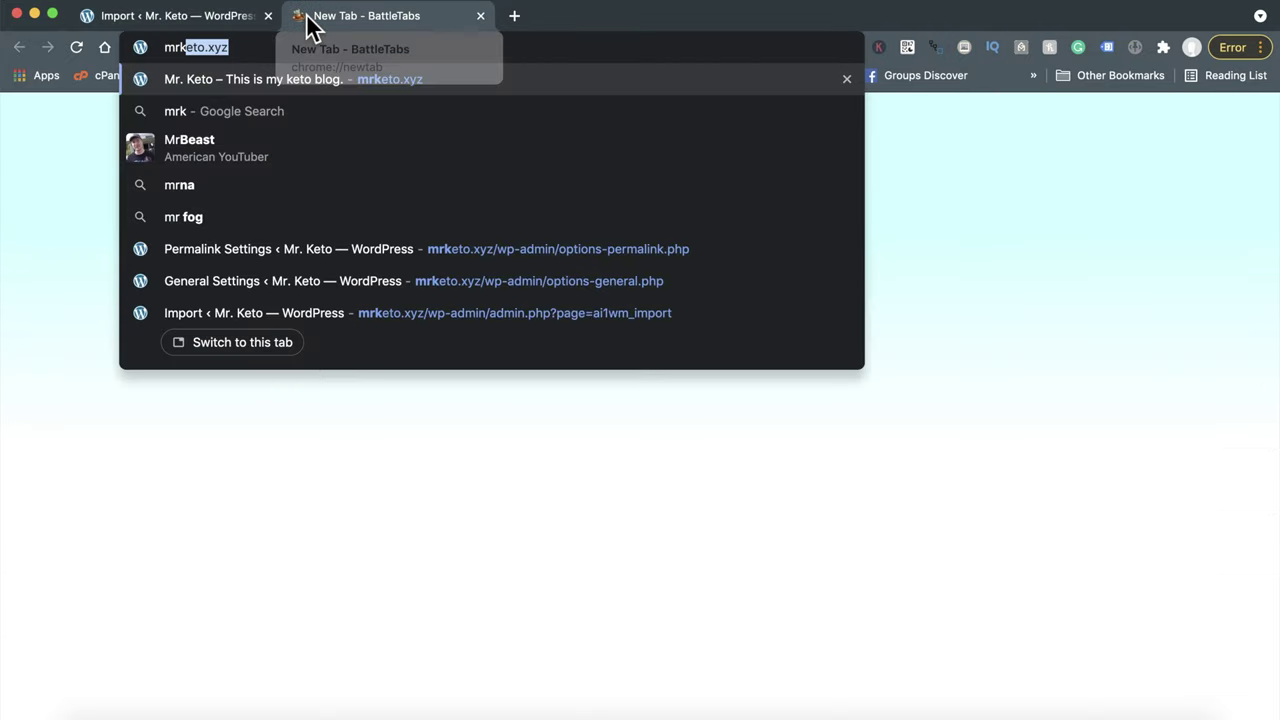
text(eto.xyz)
key(Return)
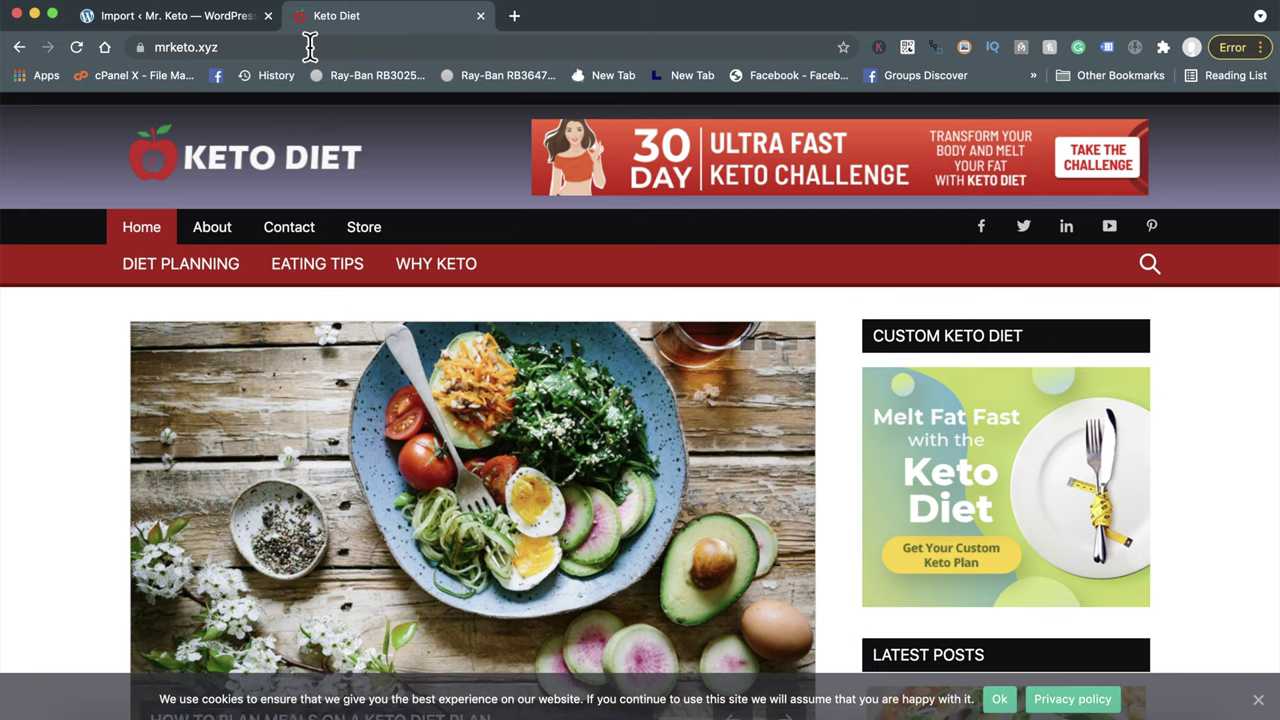
scroll(337, 246, down, 6)
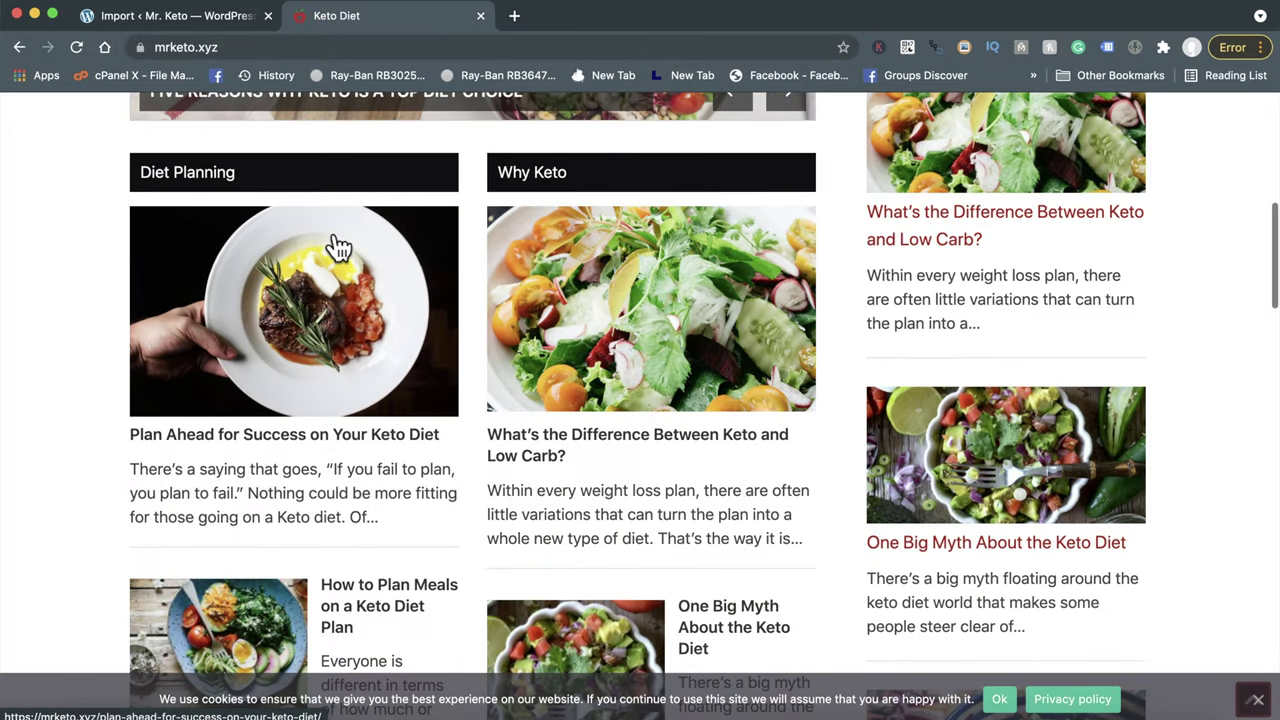
scroll(343, 296, down, 2)
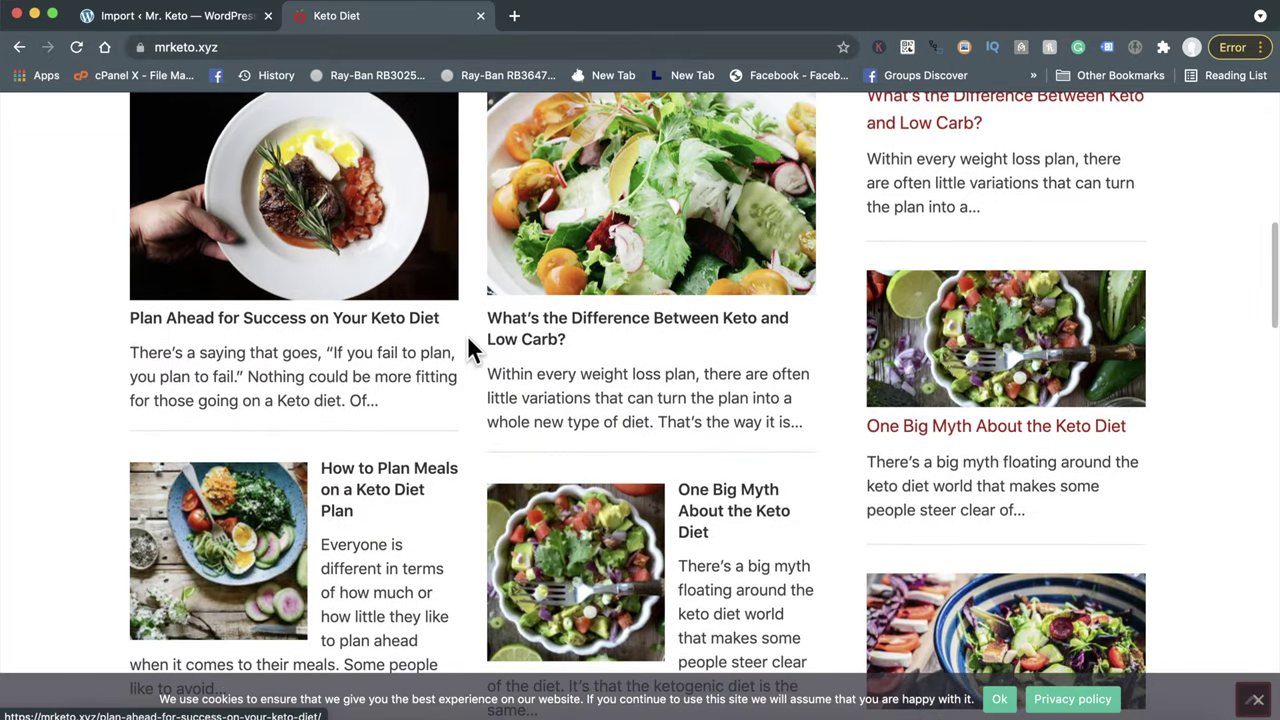
scroll(730, 430, down, 2)
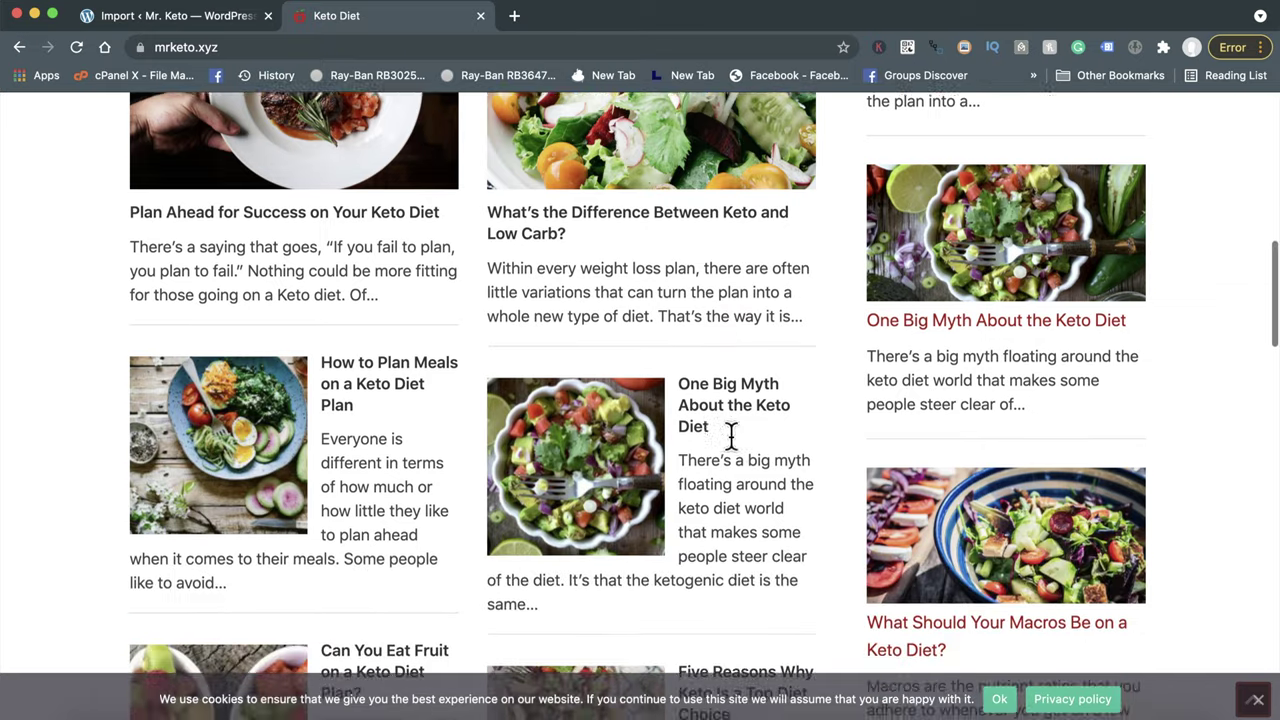
scroll(730, 432, down, 4)
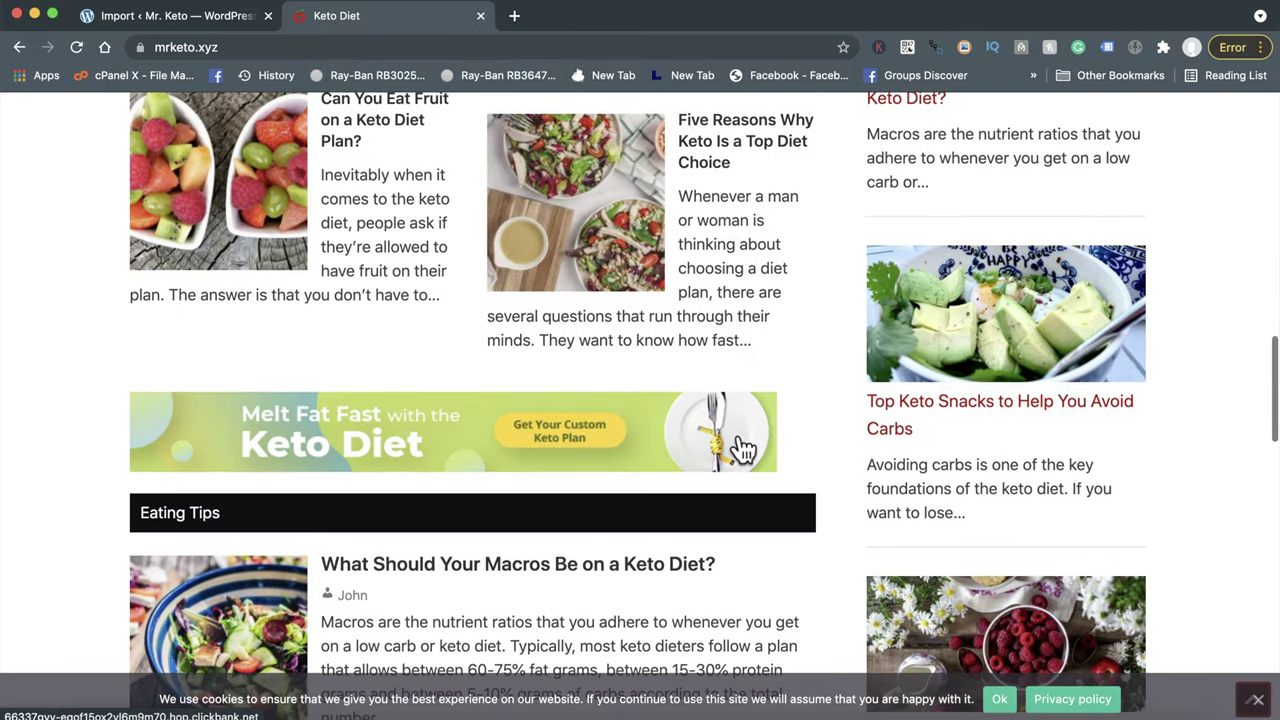
scroll(737, 447, down, 1)
scroll(742, 448, up, 5)
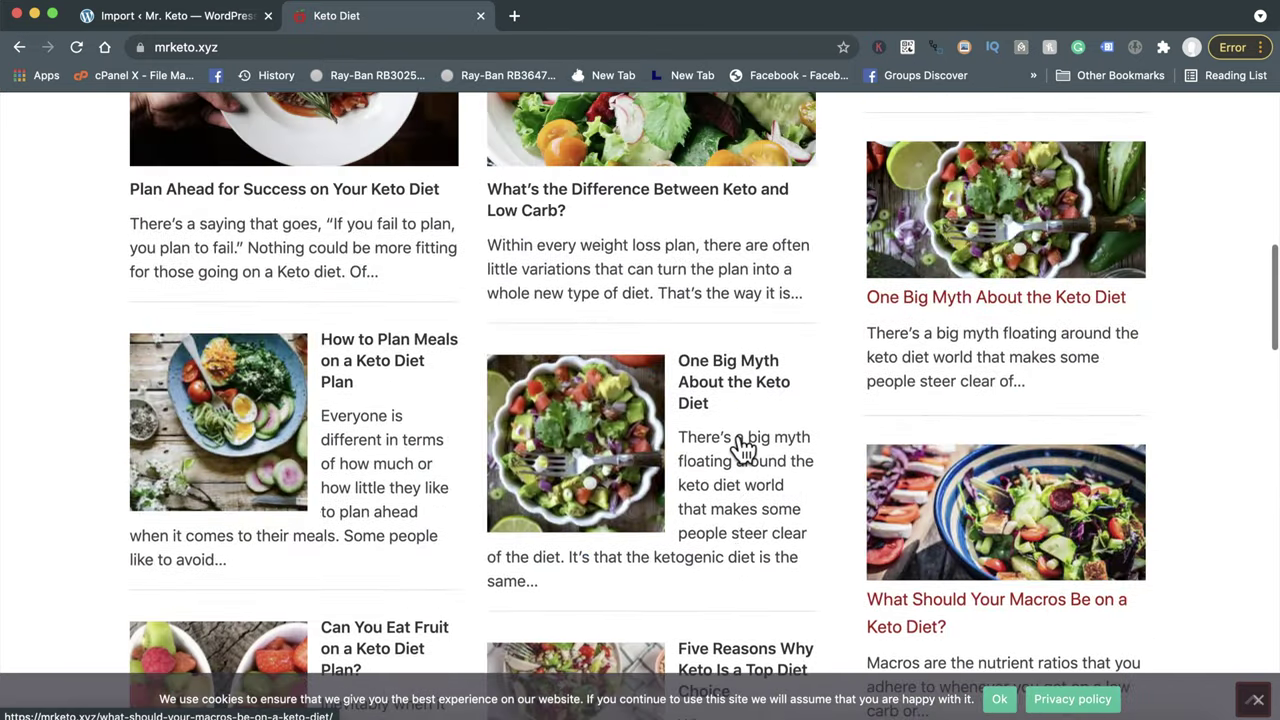
scroll(742, 448, up, 1)
scroll(742, 448, up, 2)
scroll(737, 443, up, 1)
scroll(737, 443, up, 5)
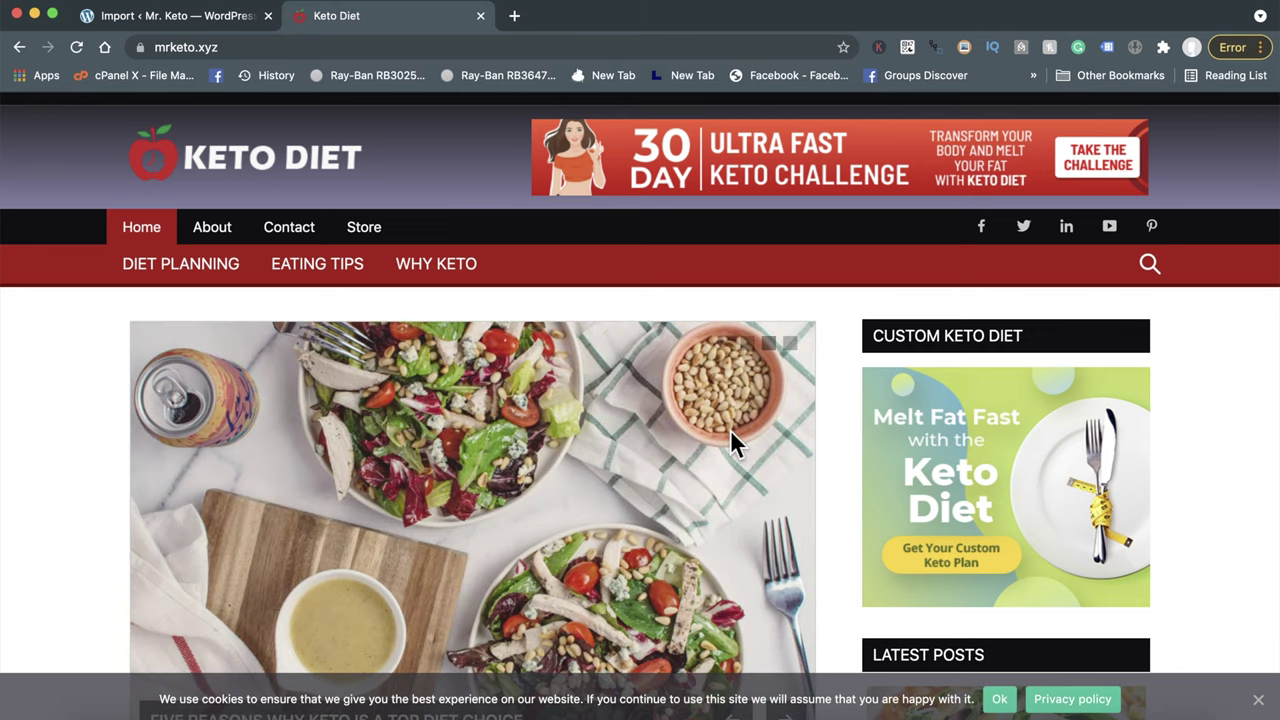
scroll(730, 429, down, 3)
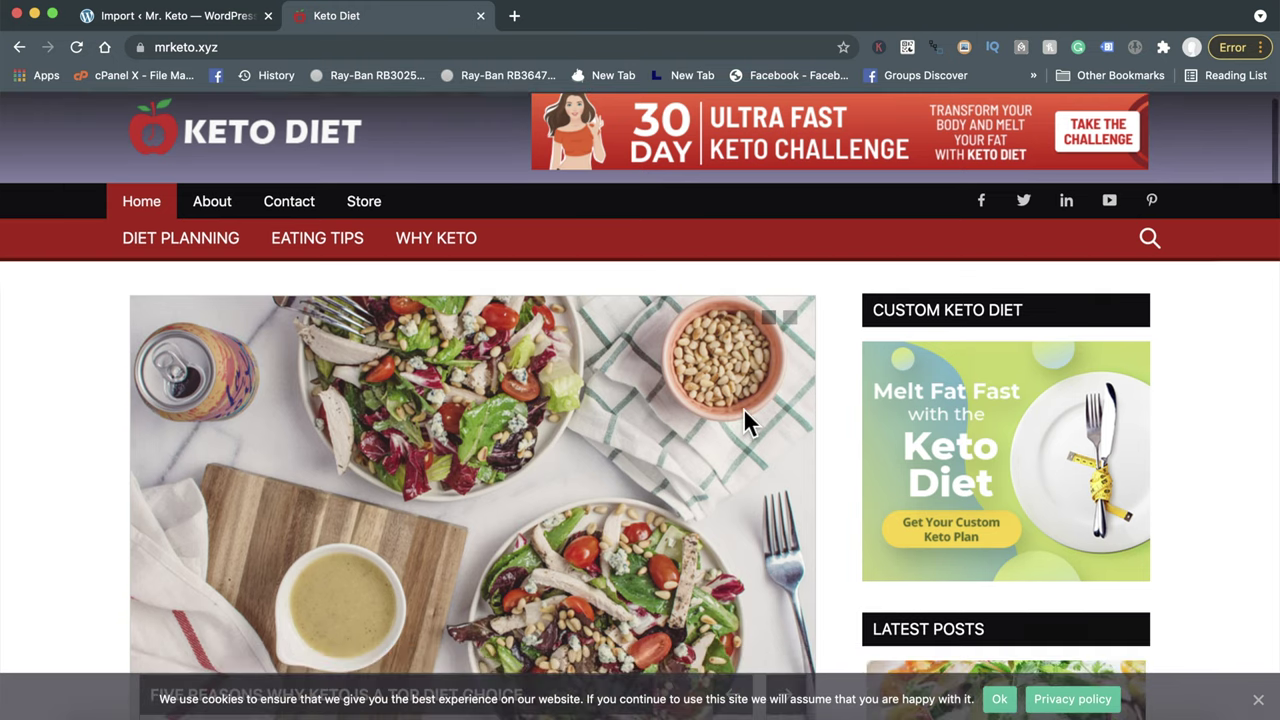
scroll(997, 216, up, 2)
scroll(637, 174, up, 1)
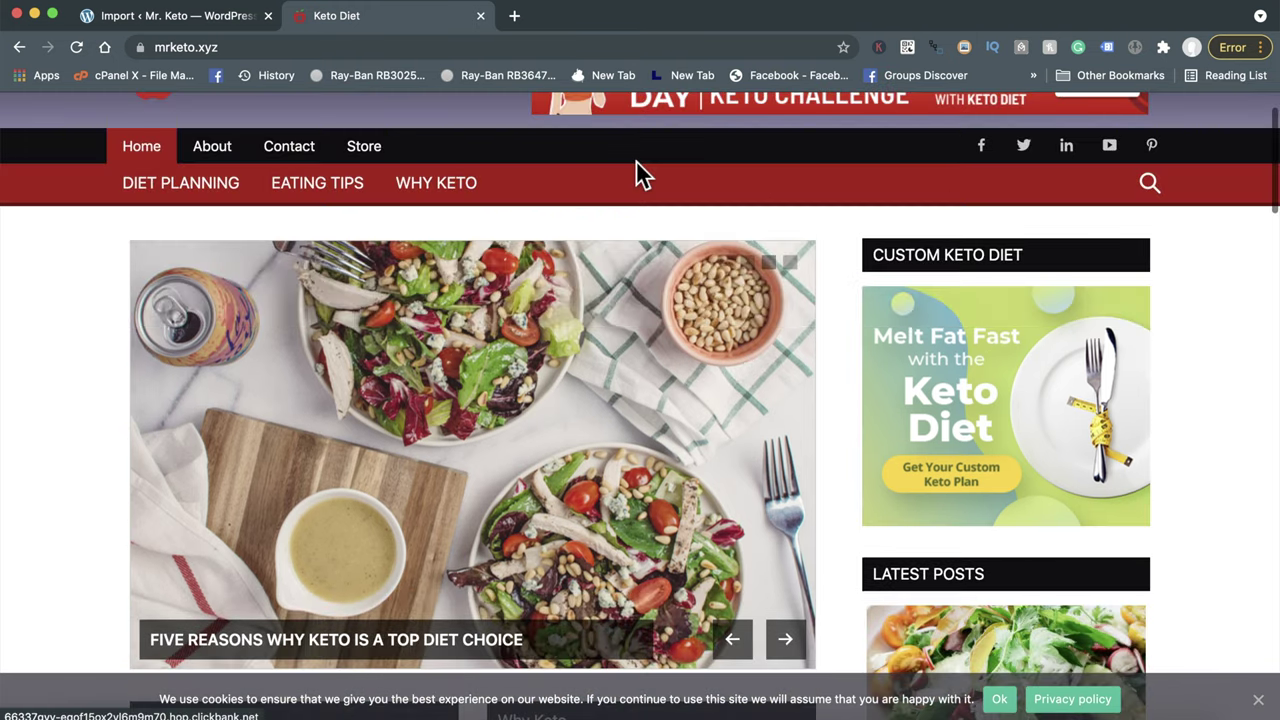
scroll(436, 216, up, 2)
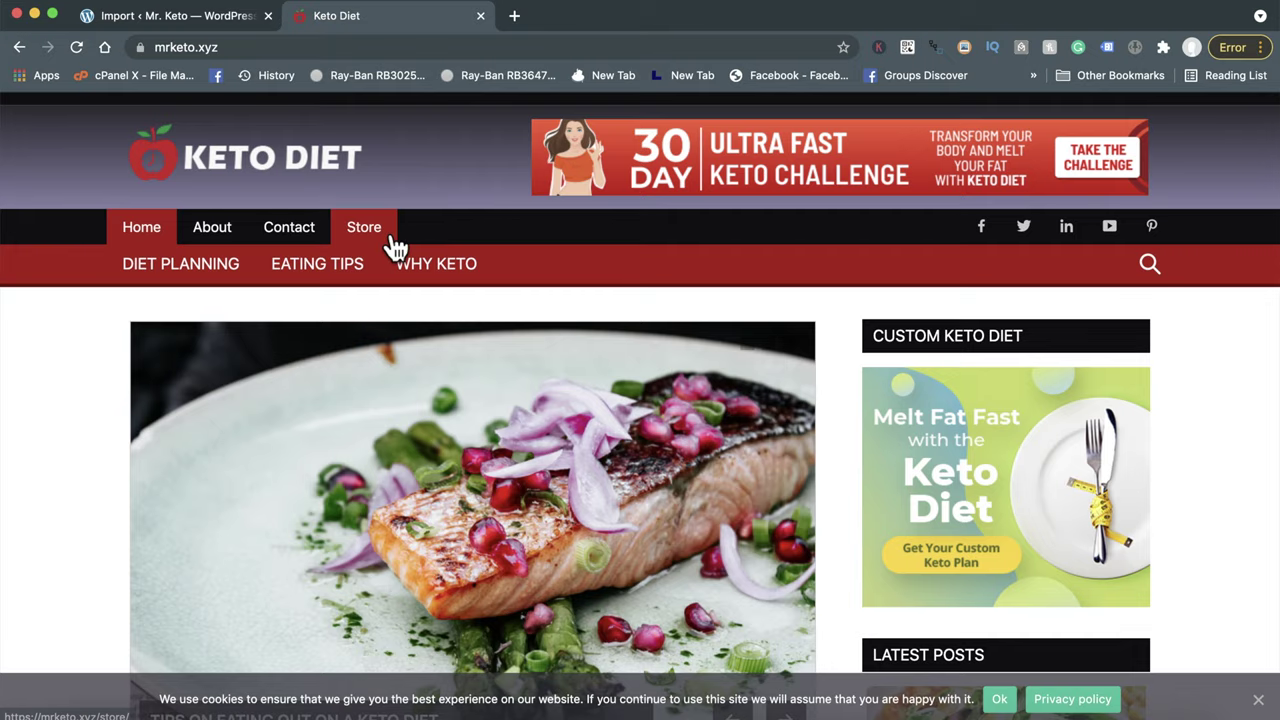
scroll(386, 243, down, 1)
scroll(386, 243, down, 1)
scroll(396, 247, down, 4)
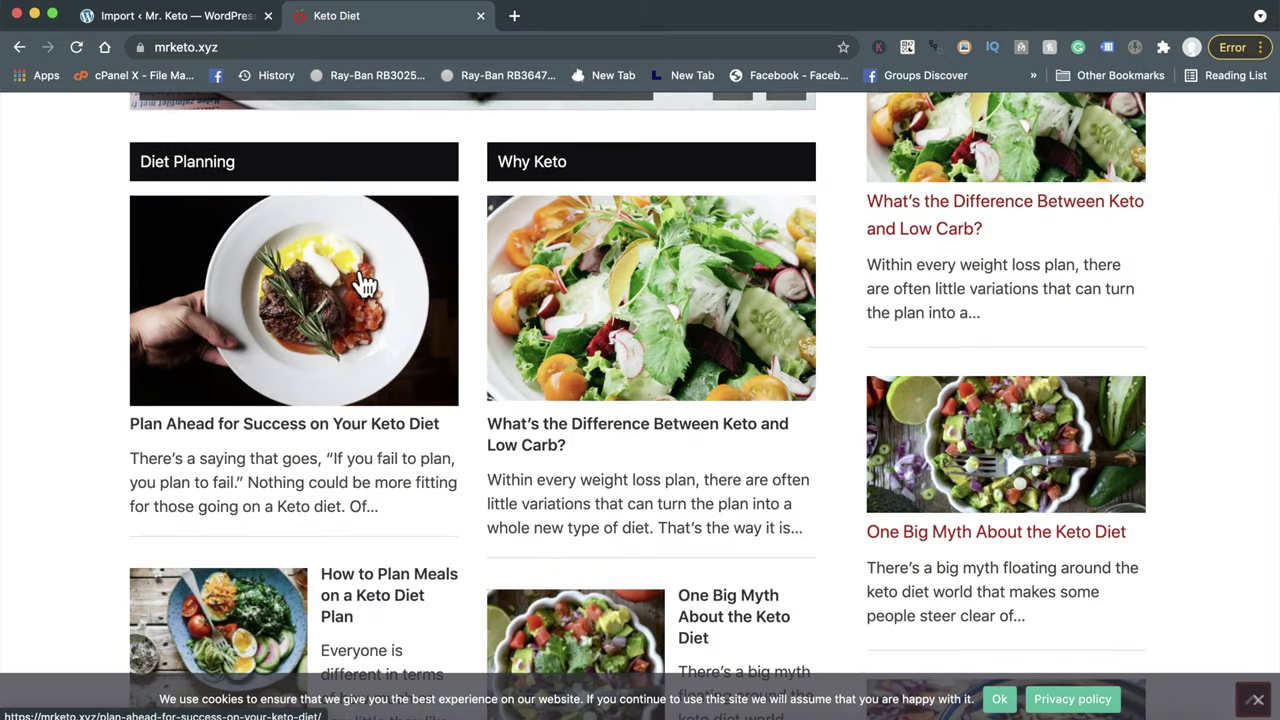
click(365, 285)
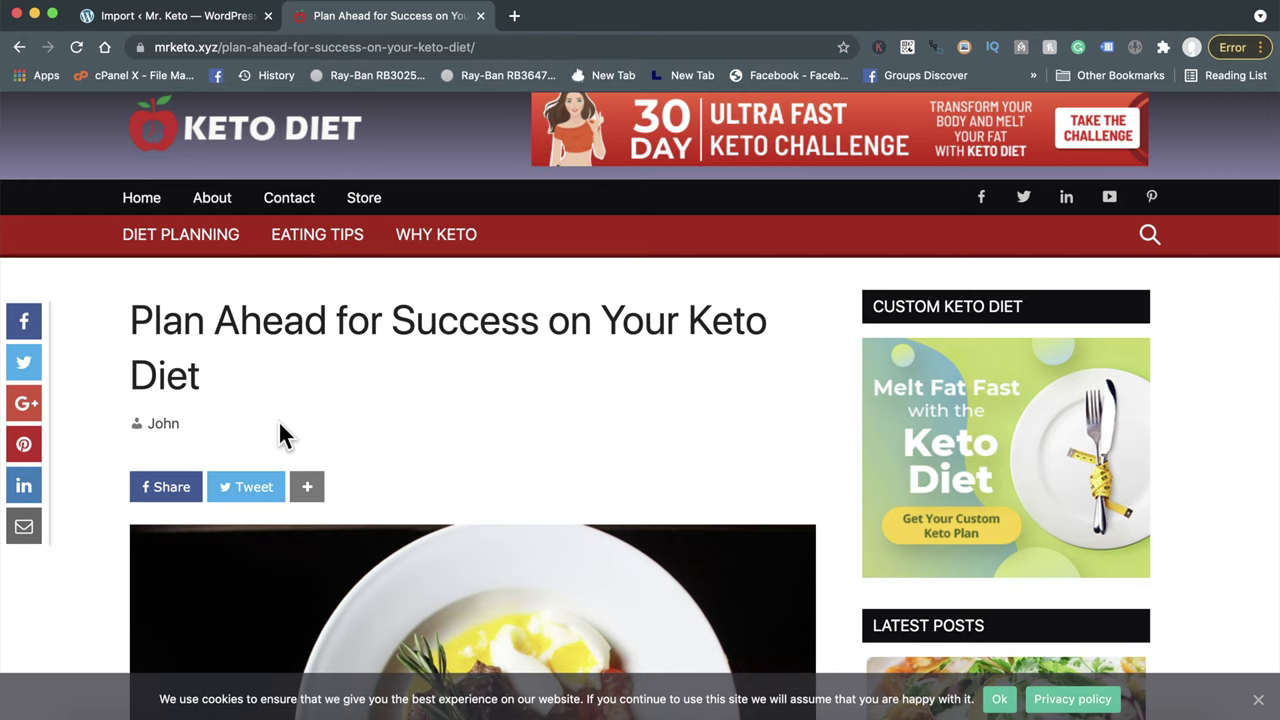
Scroll through the Plan Ahead for Success post to review its ads.
scroll(278, 435, down, 3)
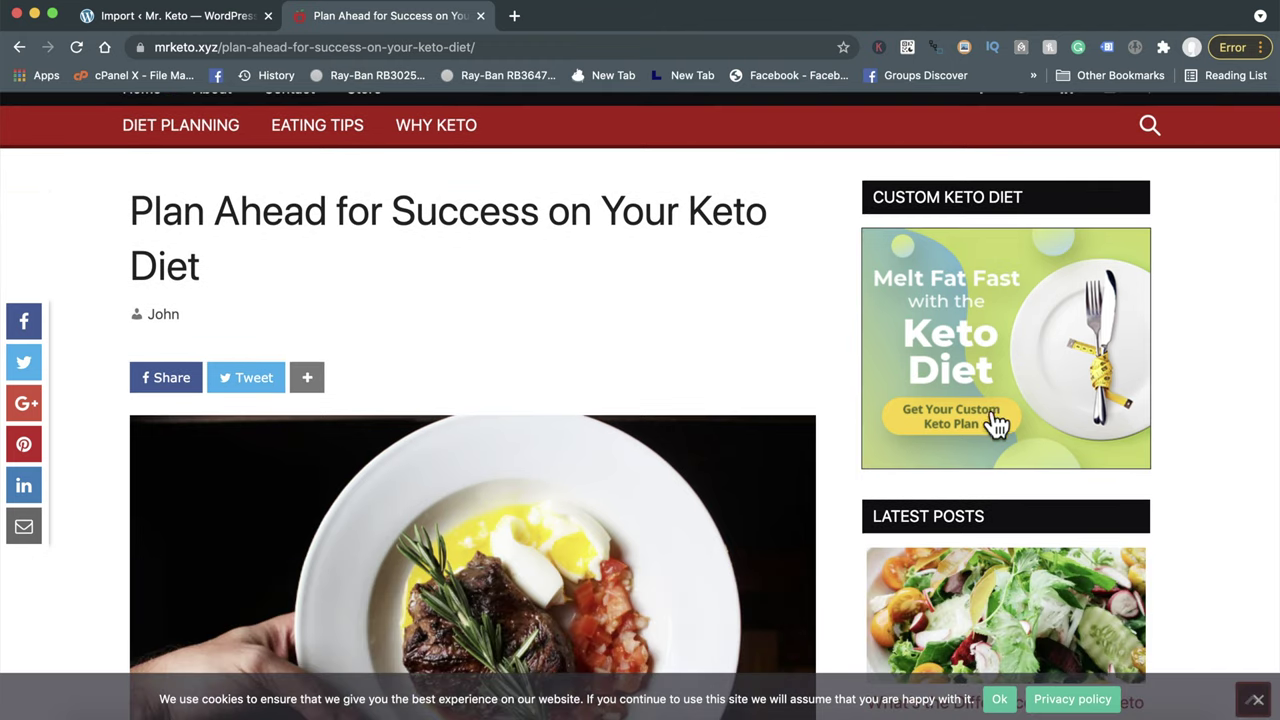
scroll(1100, 350, down, 4)
scroll(966, 306, up, 2)
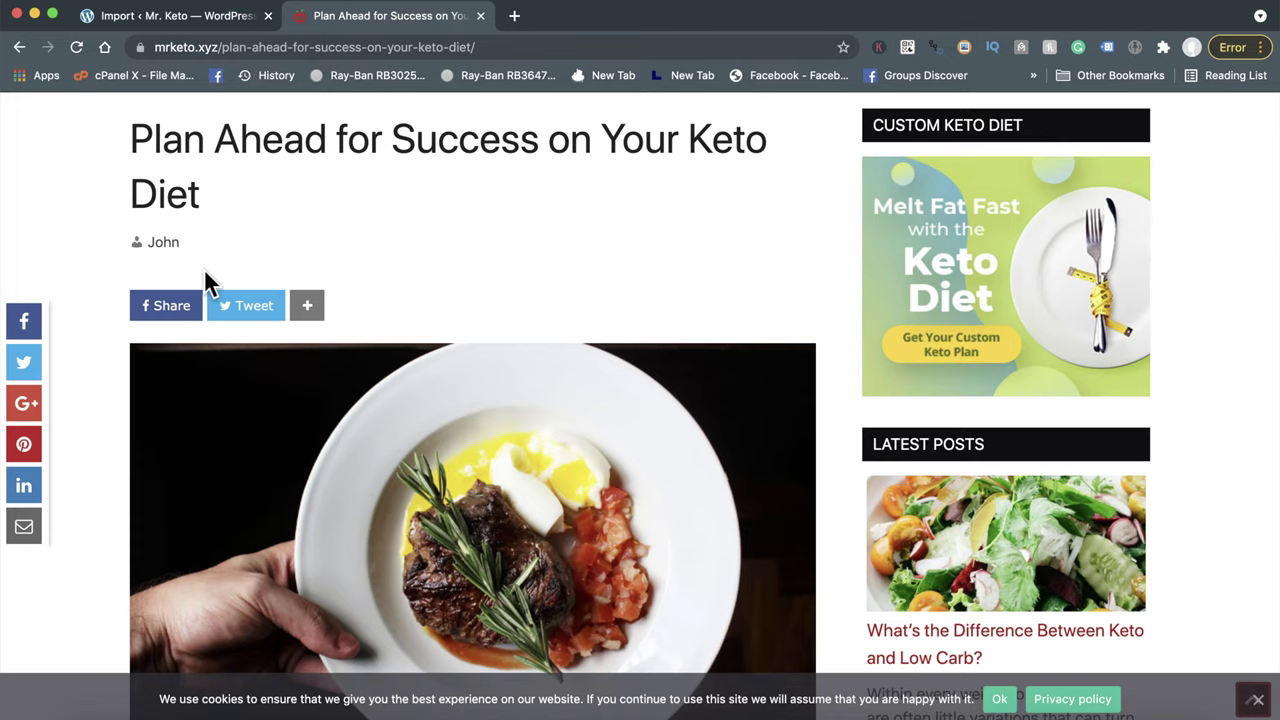
scroll(196, 405, down, 5)
scroll(196, 405, down, 1)
scroll(196, 405, down, 3)
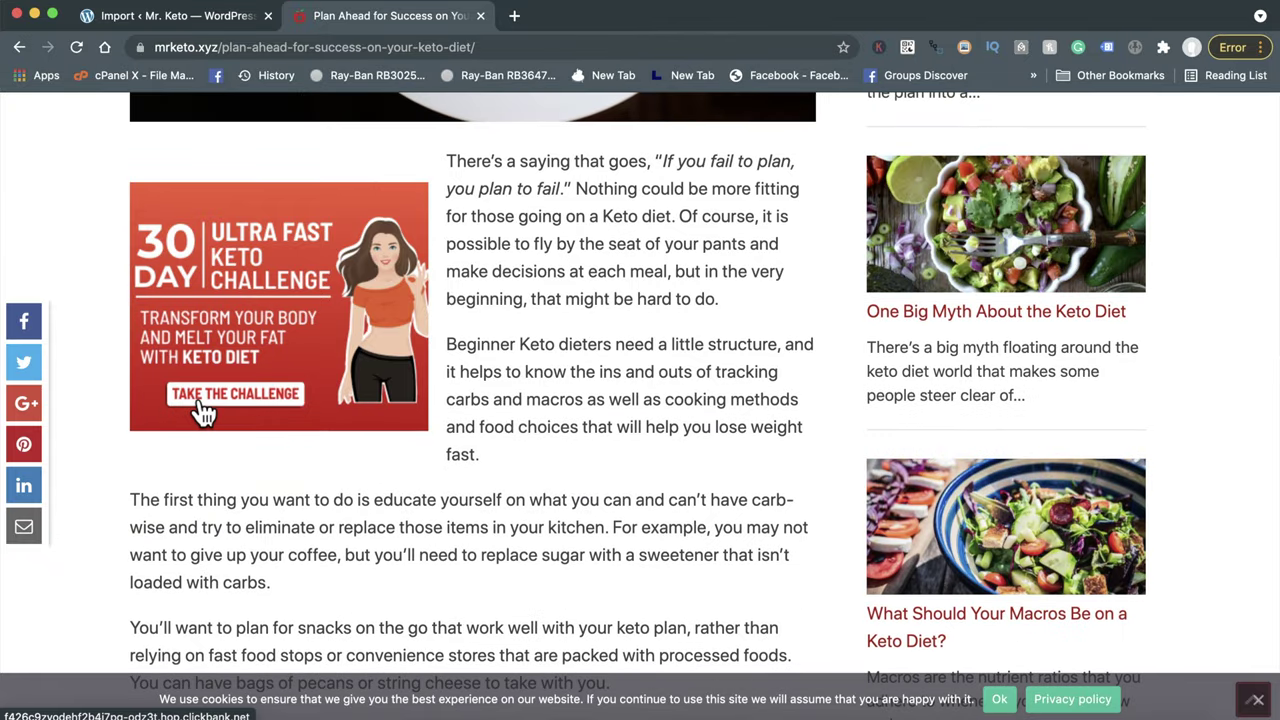
scroll(200, 408, up, 3)
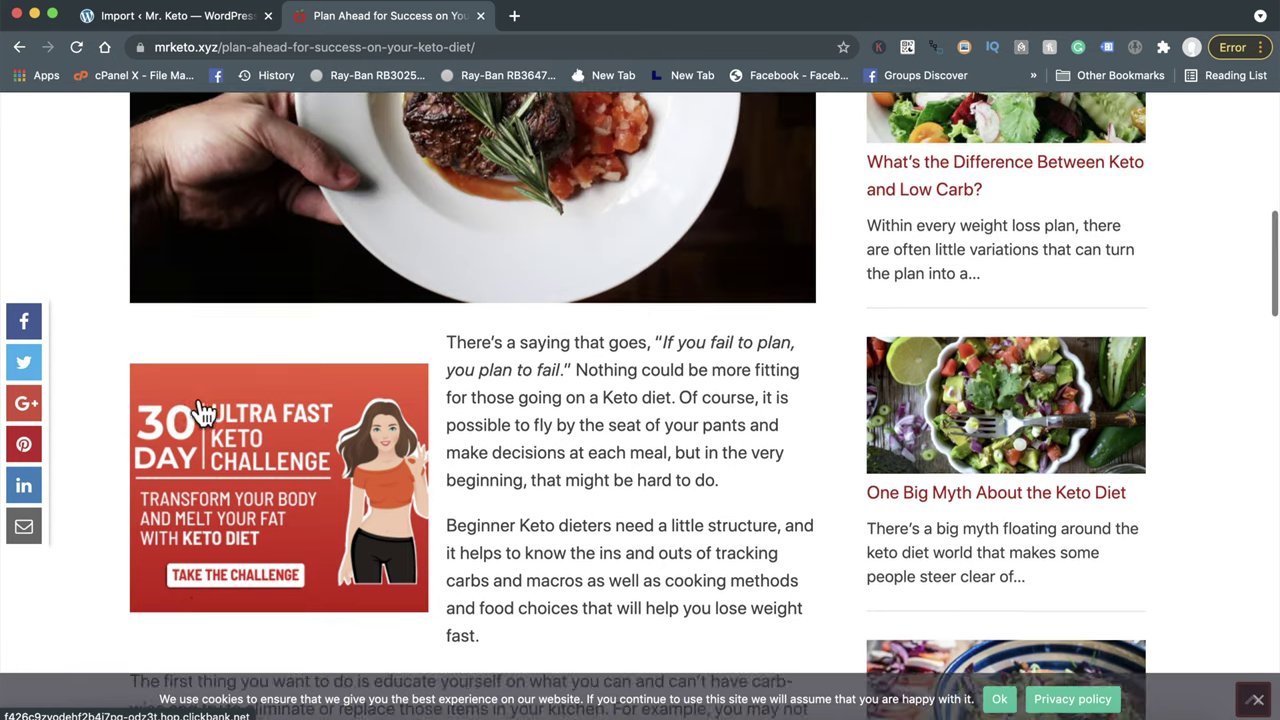
scroll(192, 406, up, 1)
scroll(193, 406, down, 4)
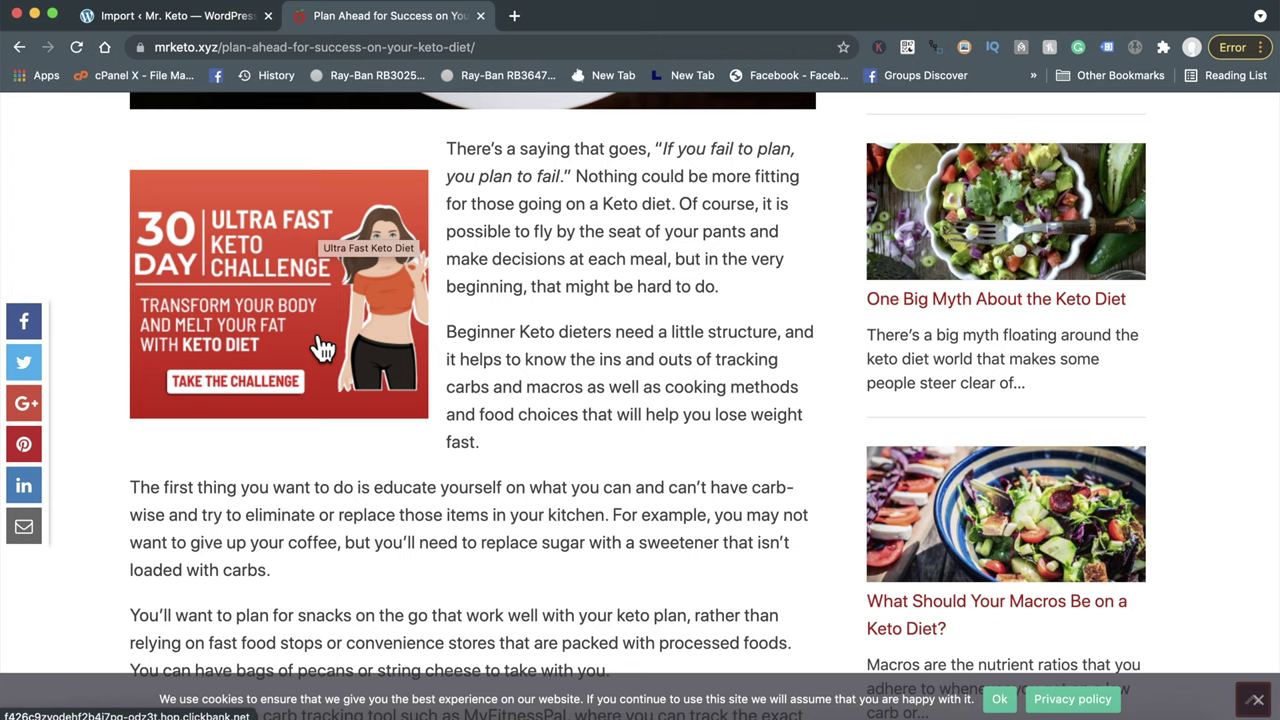
Accept the cookie notice, return to the Keto Diet homepage, and switch back to the admin tab.
click(1000, 698)
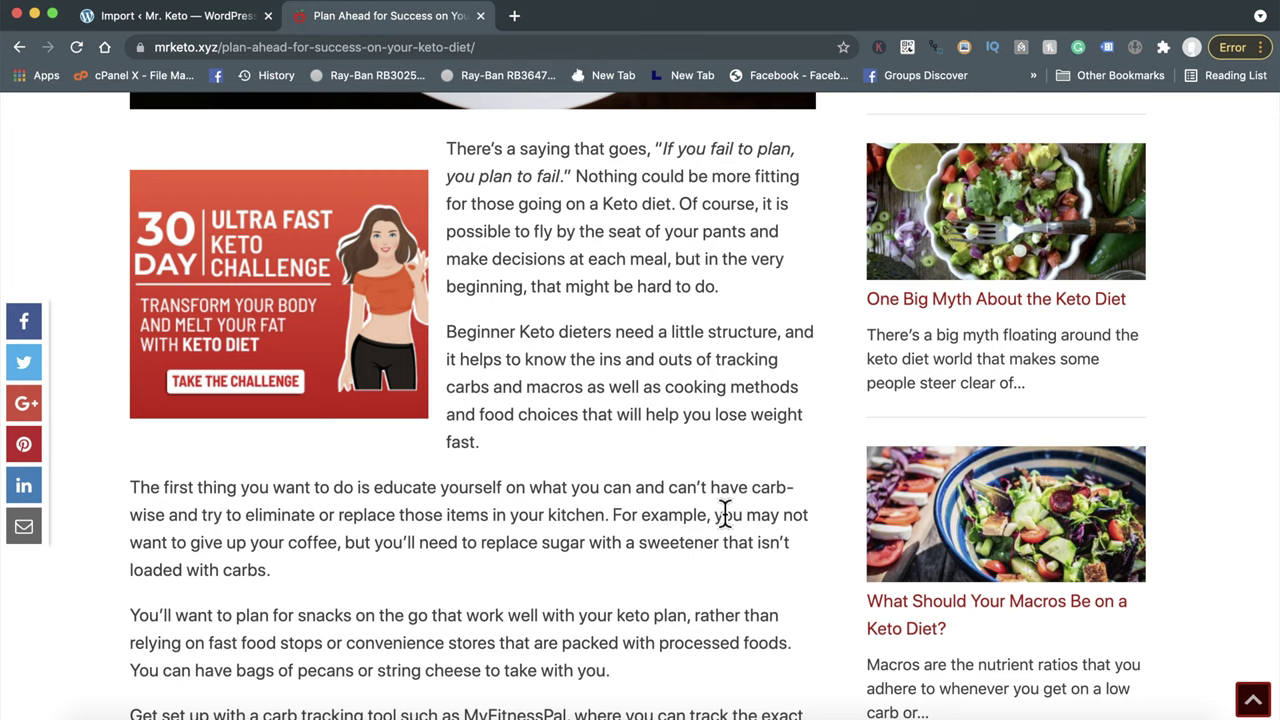
scroll(724, 515, down, 1)
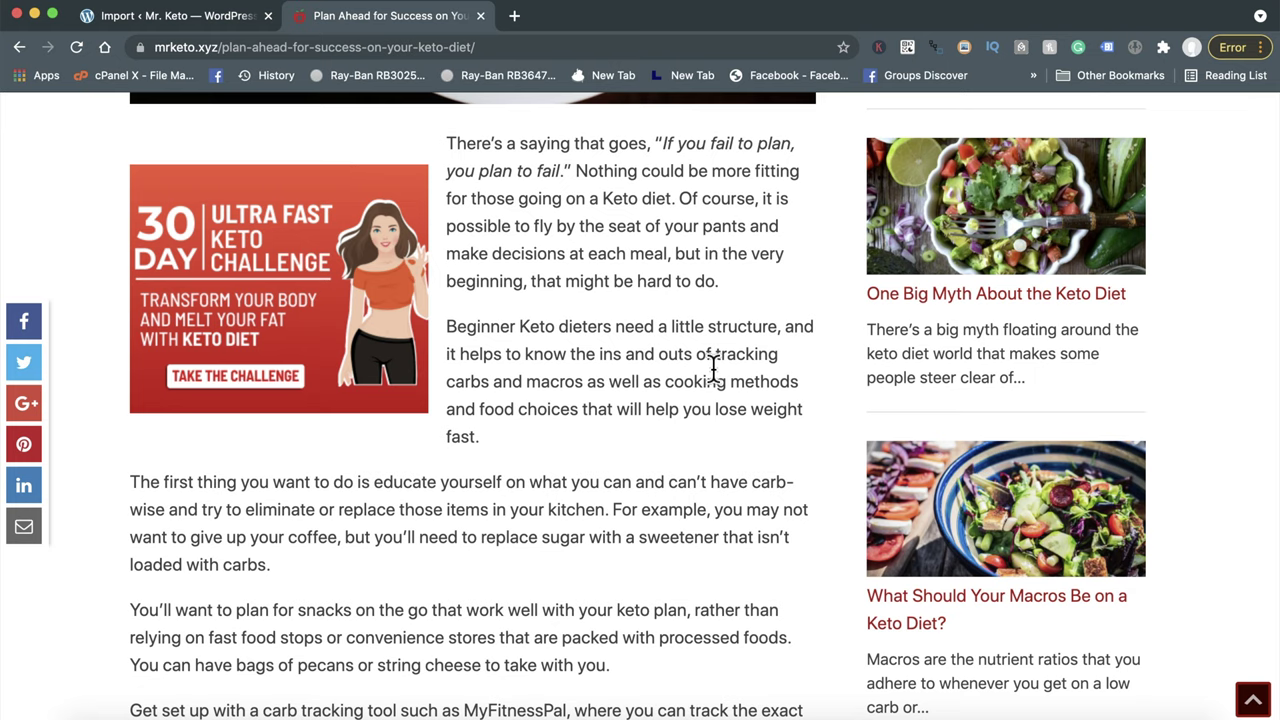
scroll(713, 369, up, 4)
scroll(716, 374, up, 1)
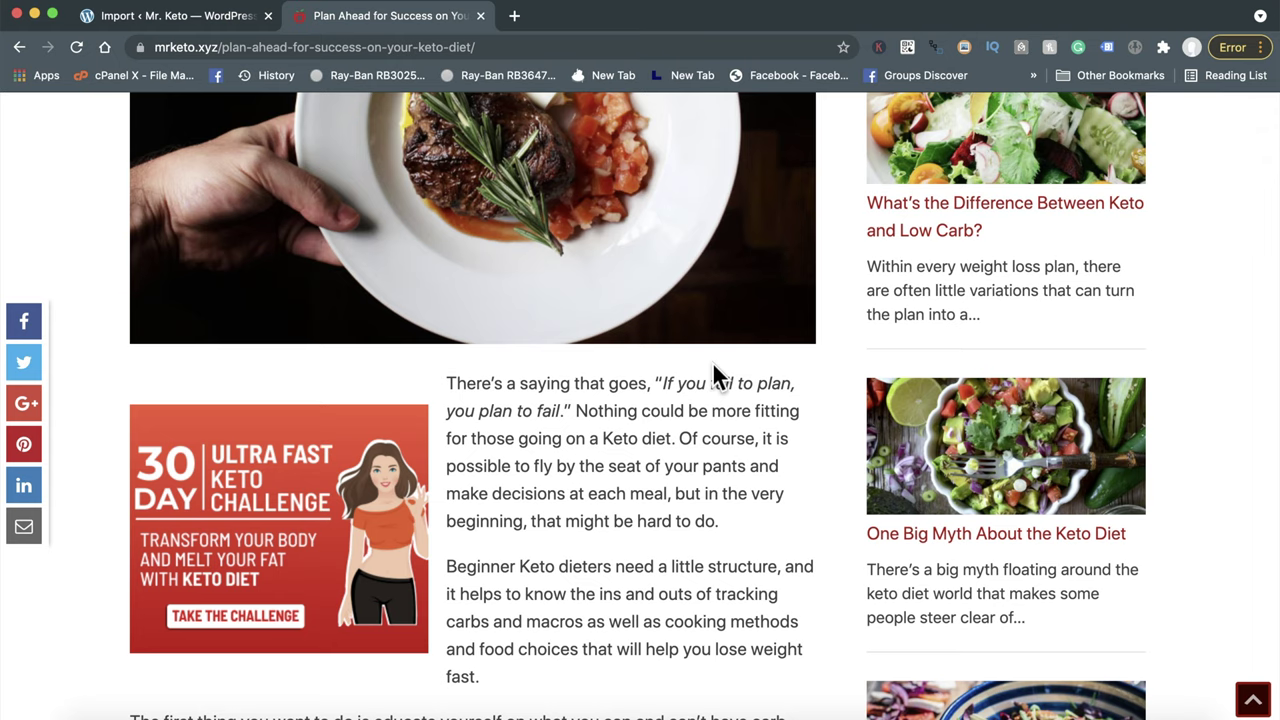
scroll(712, 361, up, 3)
scroll(712, 361, up, 5)
click(245, 157)
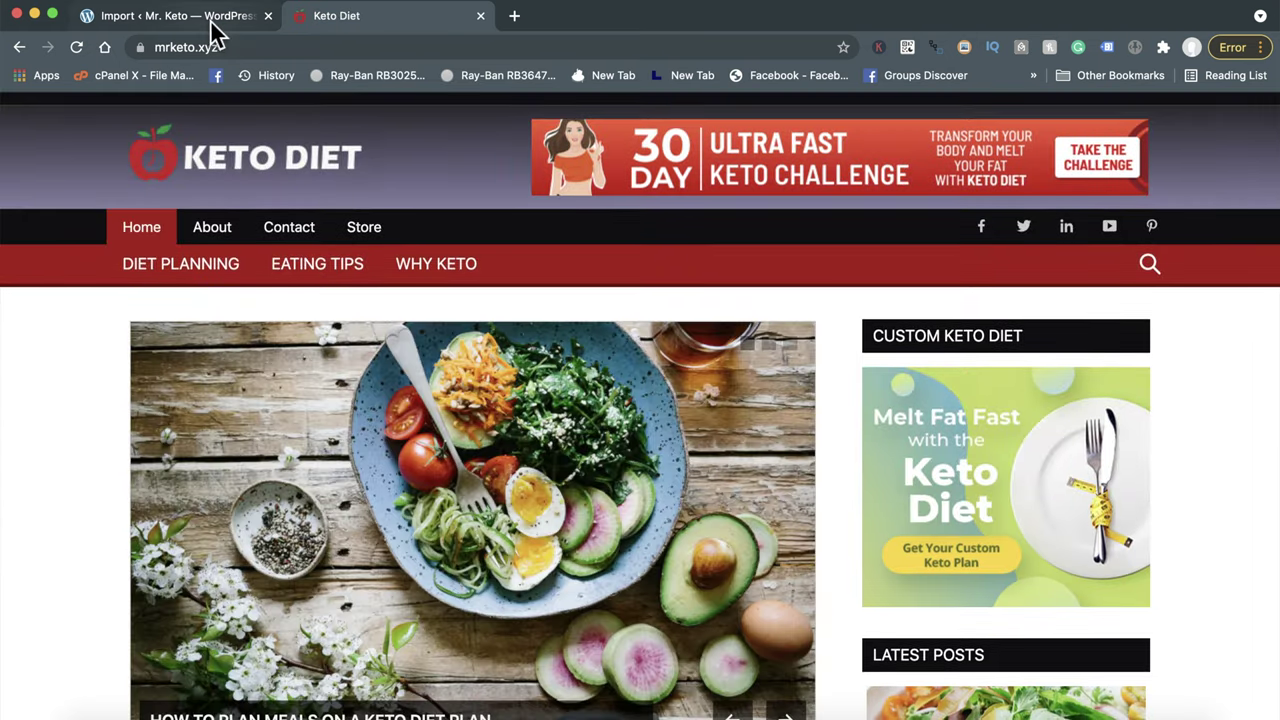
click(213, 20)
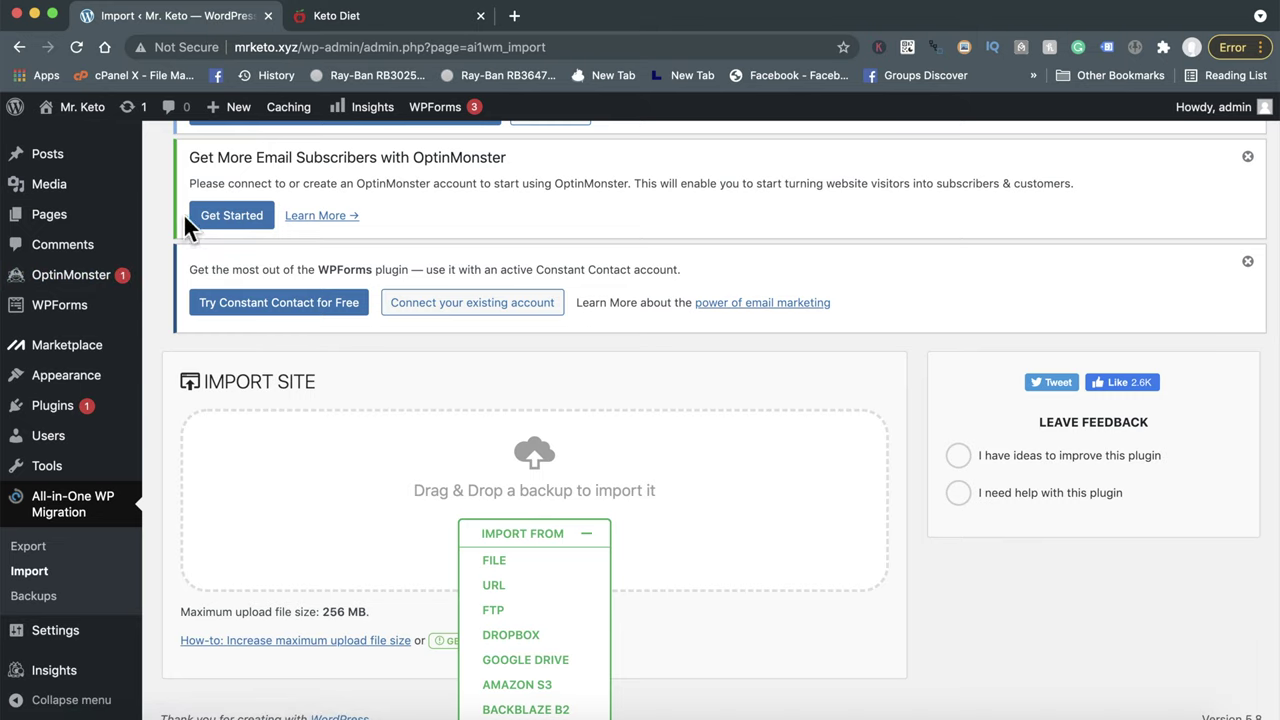
Bring up the Keto Diet wp-login page in the admin tab and focus its username and password fields.
click(389, 27)
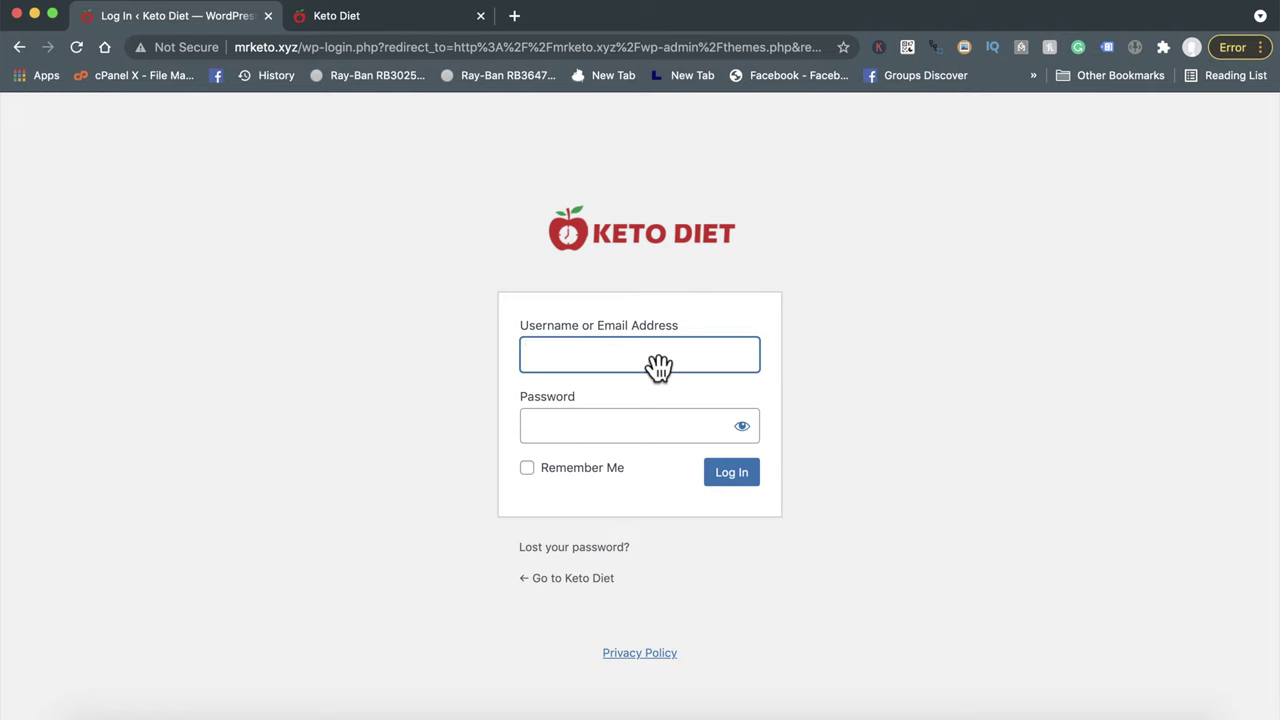
click(587, 430)
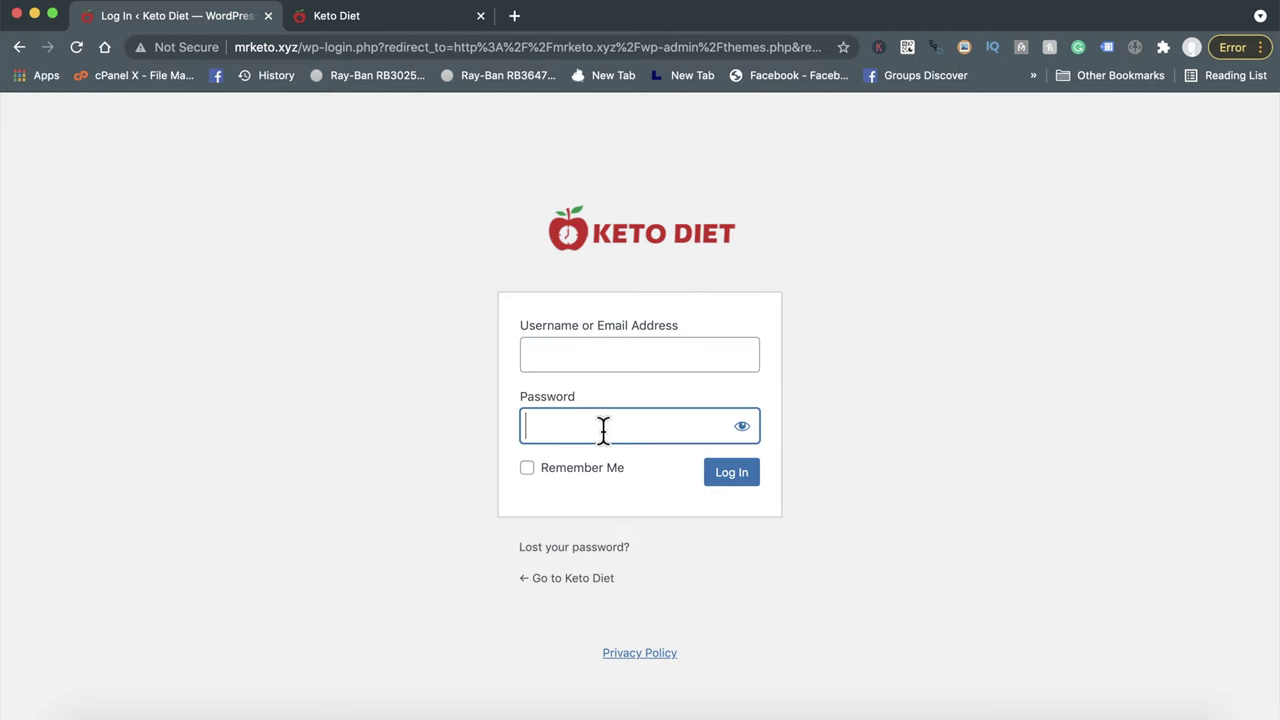
click(605, 361)
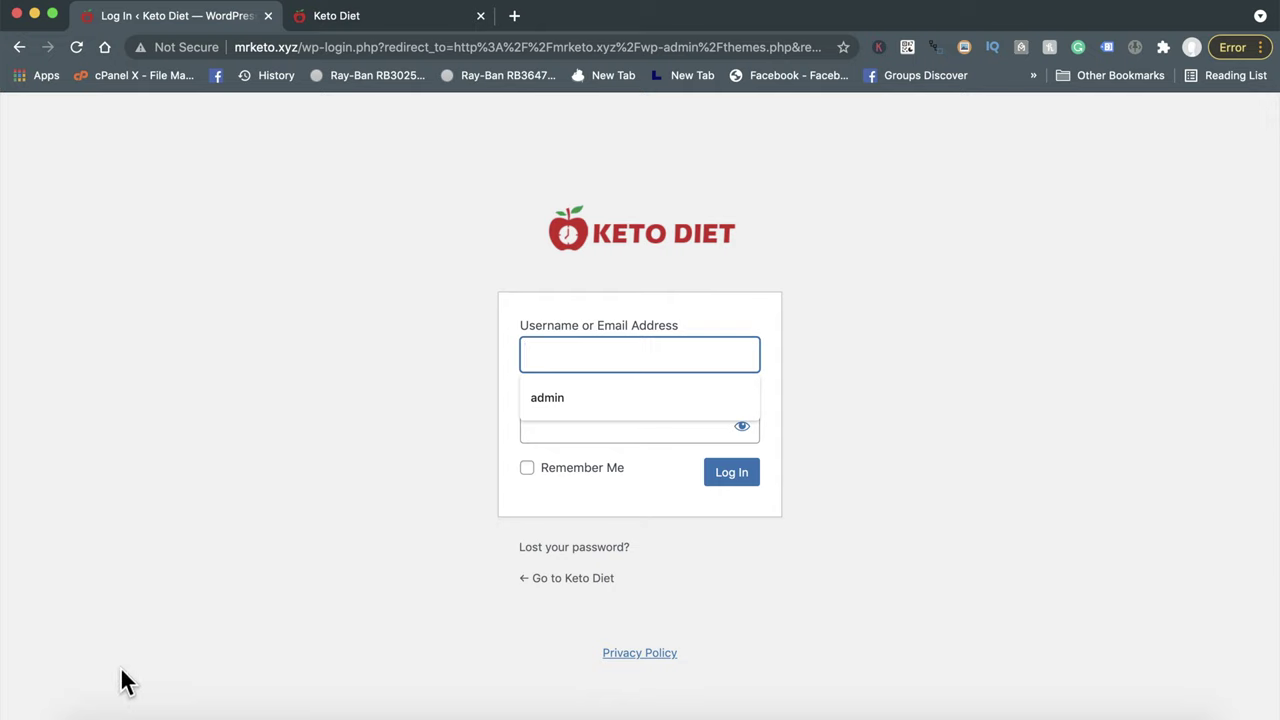
click(93, 712)
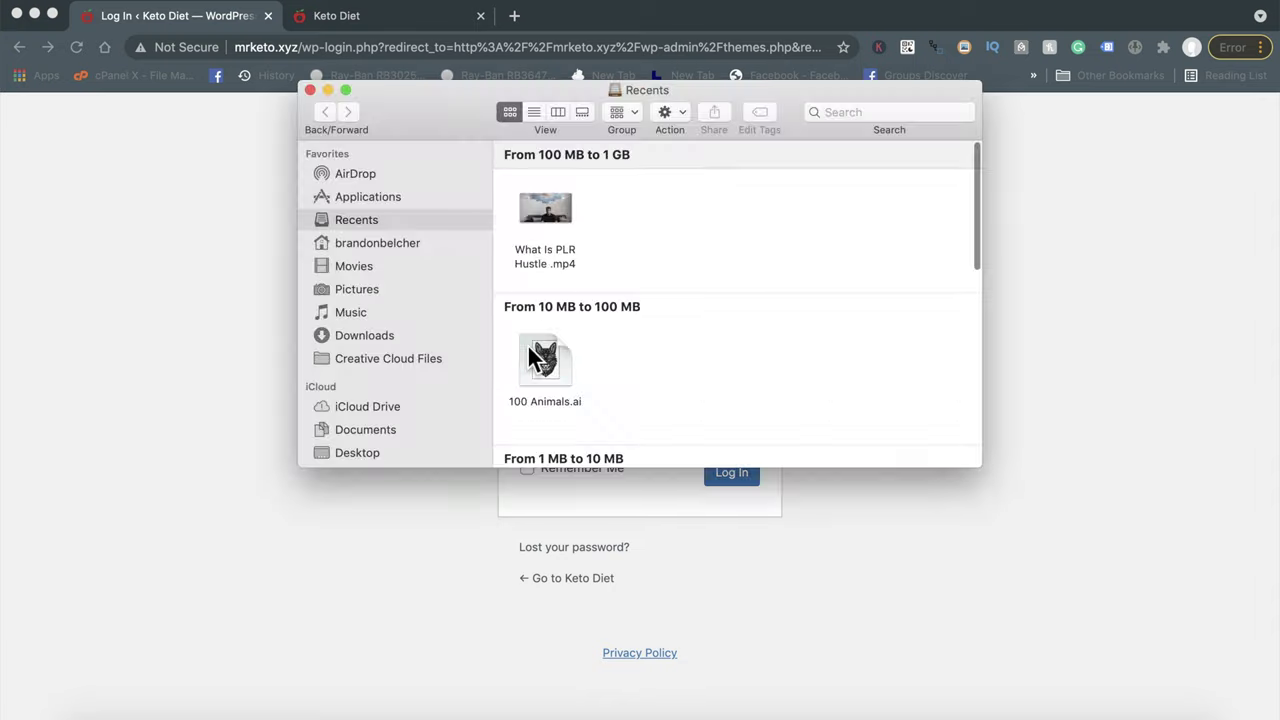
Open Log in Details.txt from the Downloads Keto Diet folder and select the blog password.
click(388, 343)
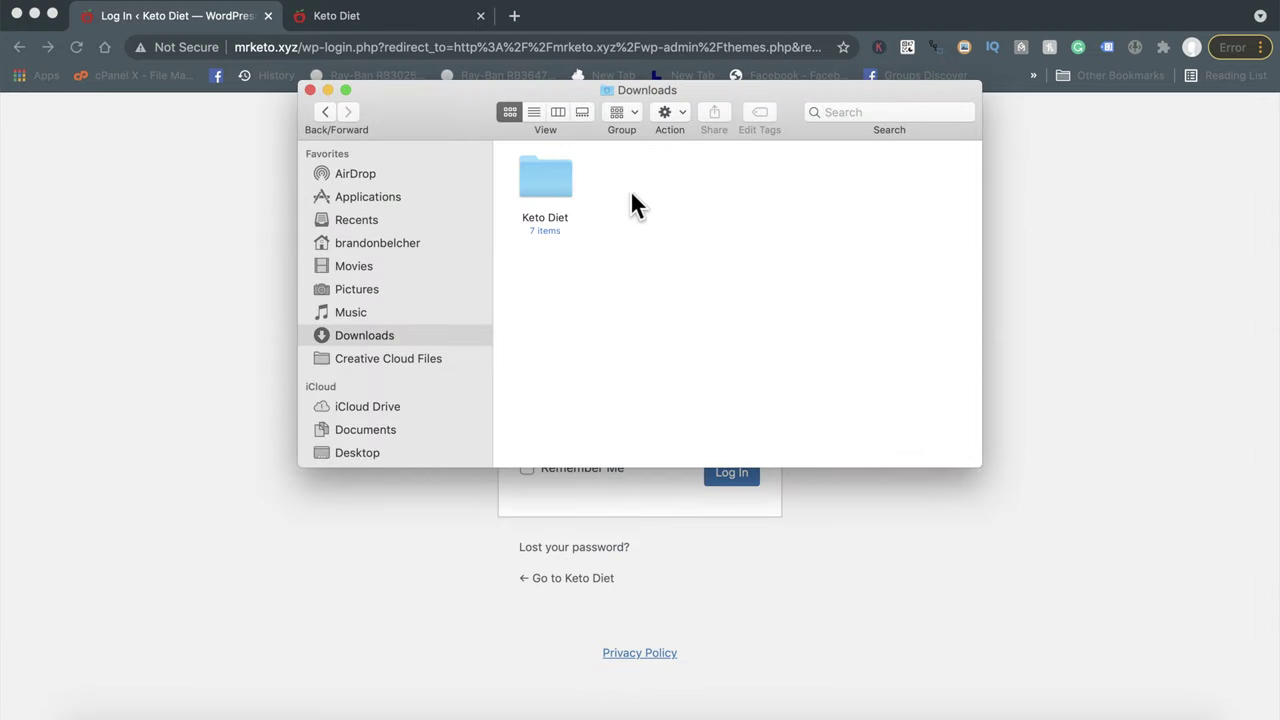
double_click(562, 195)
click(326, 118)
double_click(564, 186)
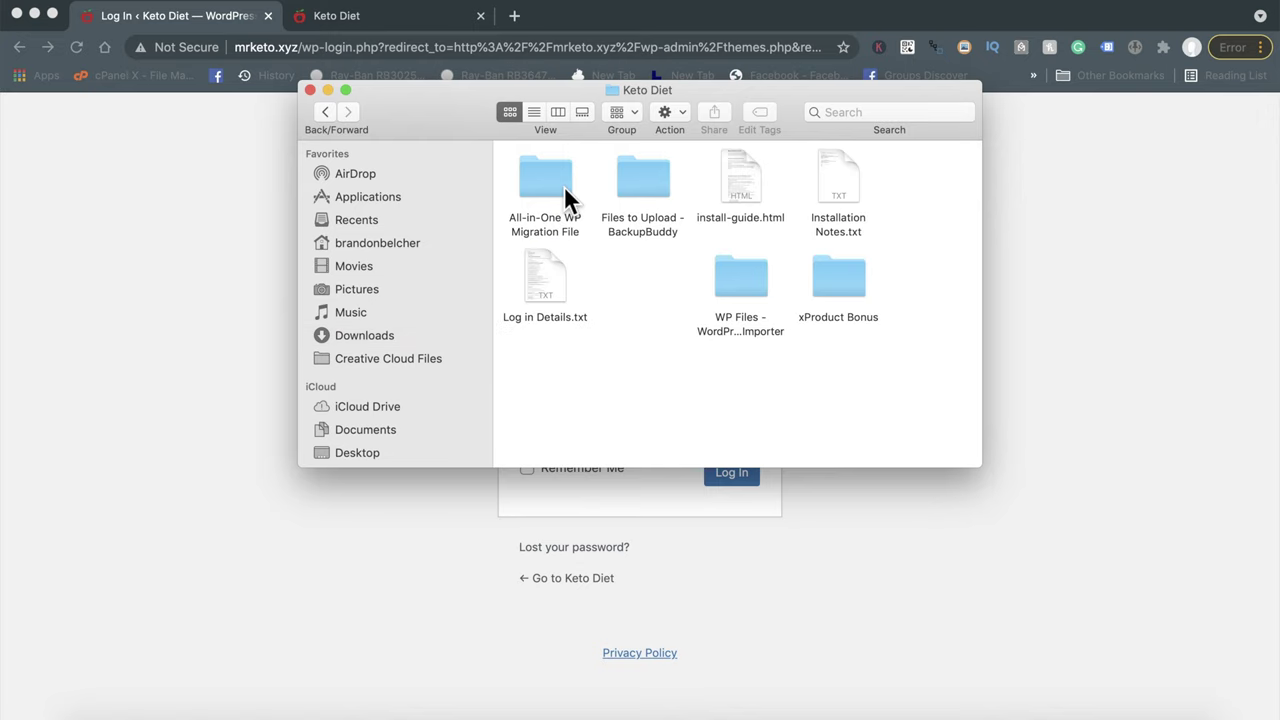
double_click(560, 275)
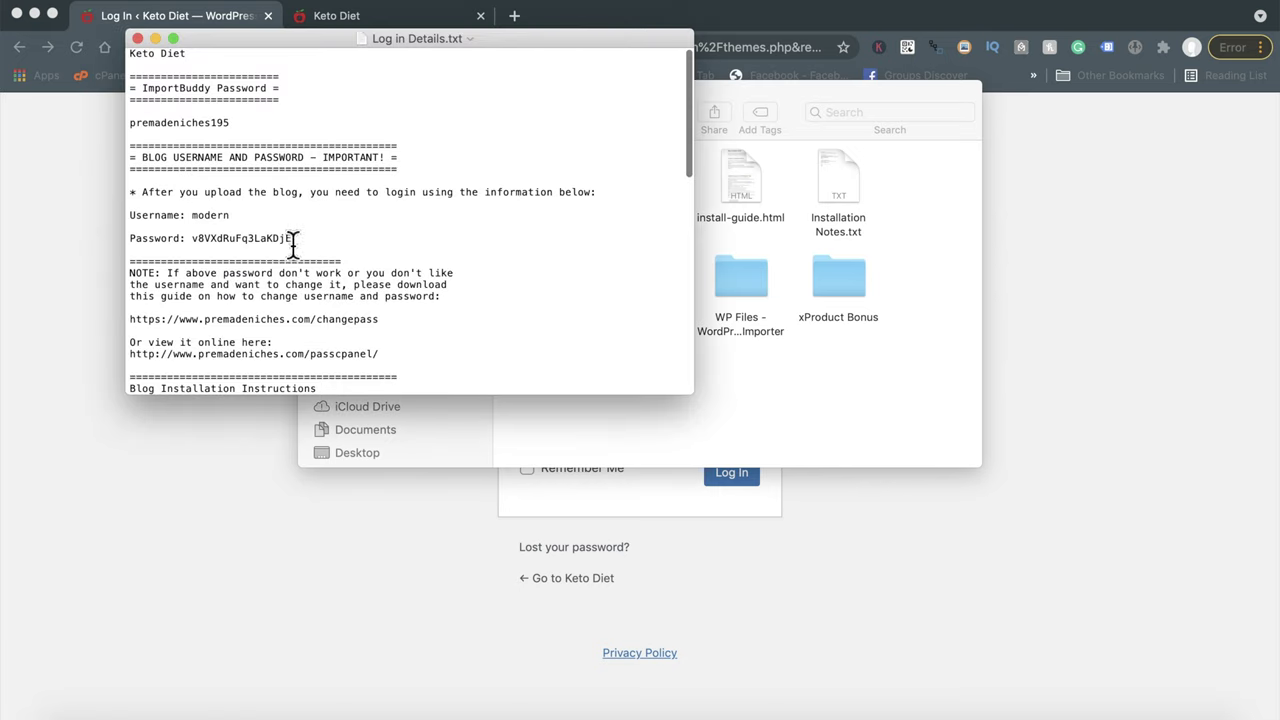
drag(293, 240, 191, 243)
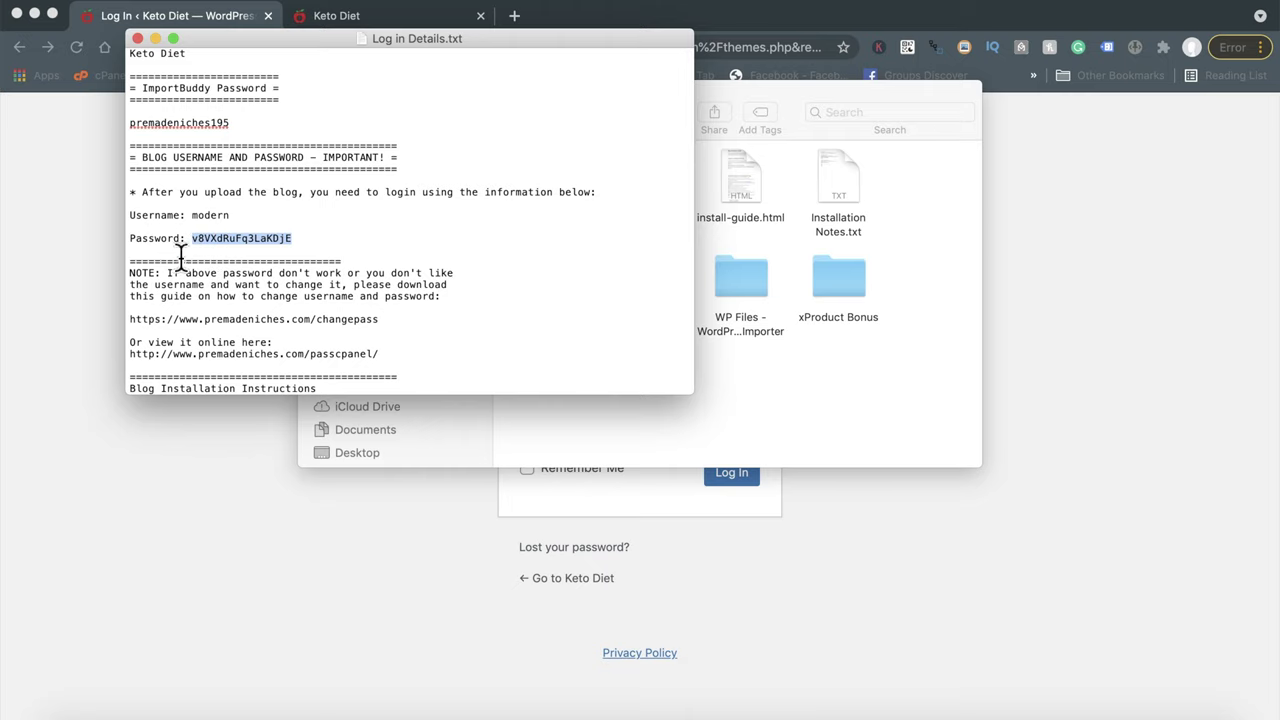
click(123, 245)
Sign in as modern with the pasted password, postponing the admin email check and declining password saving.
text(moder)
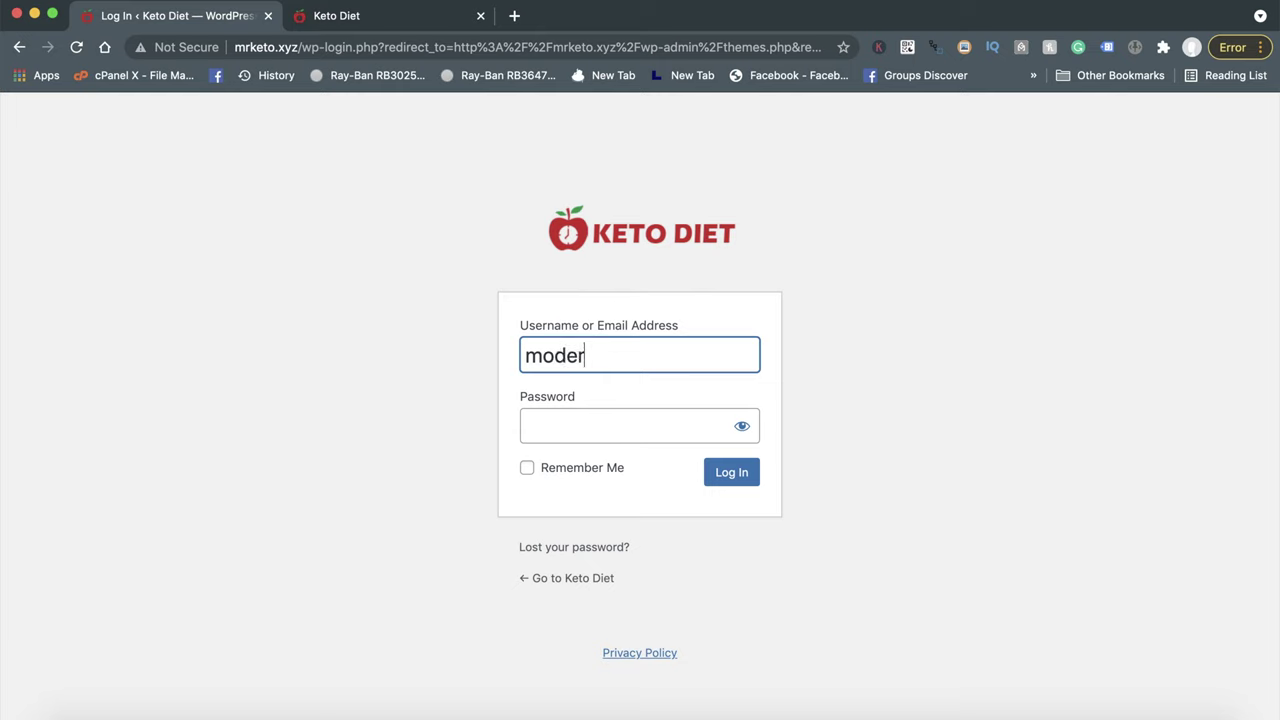
text(n)
click(591, 437)
key(super+v)
key(Return)
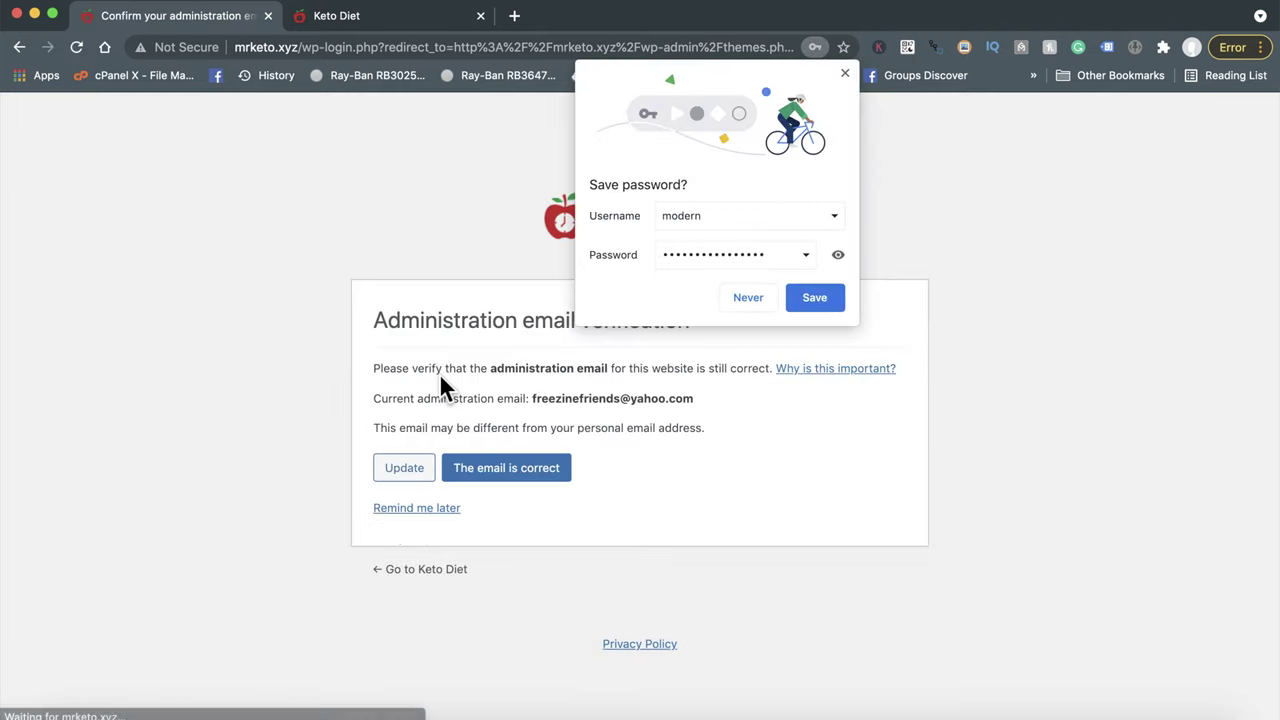
click(455, 510)
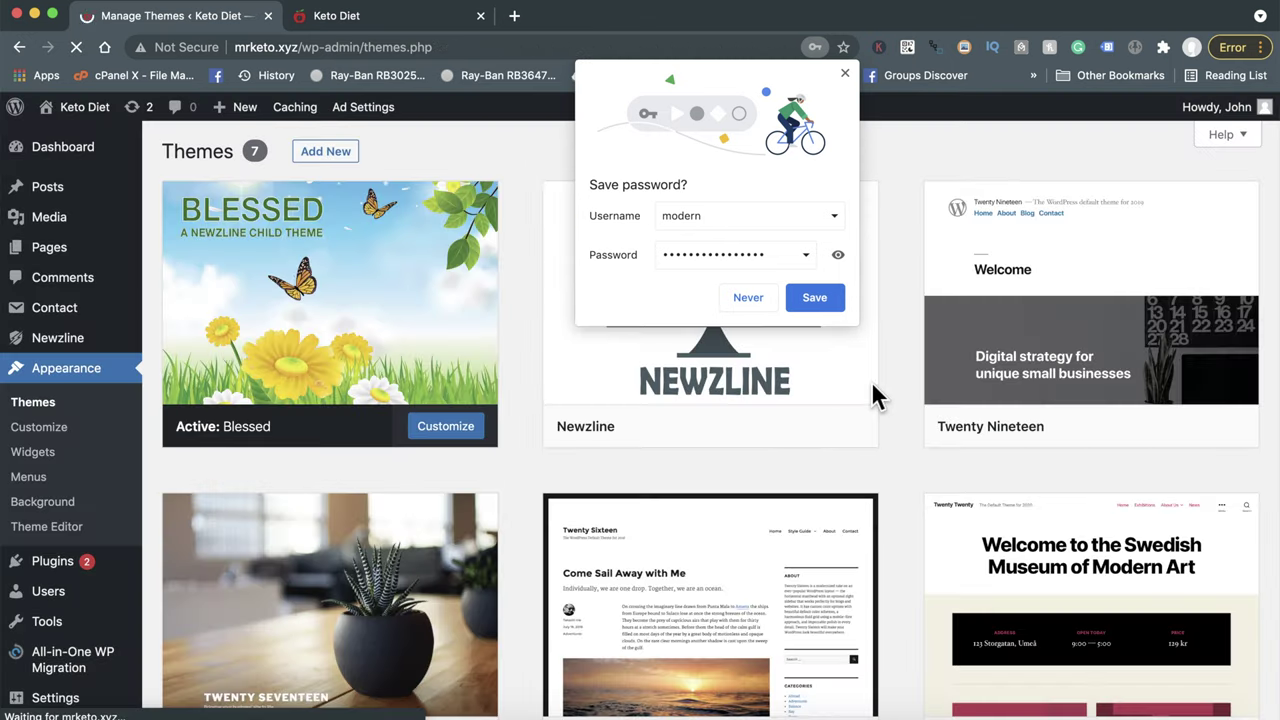
click(845, 74)
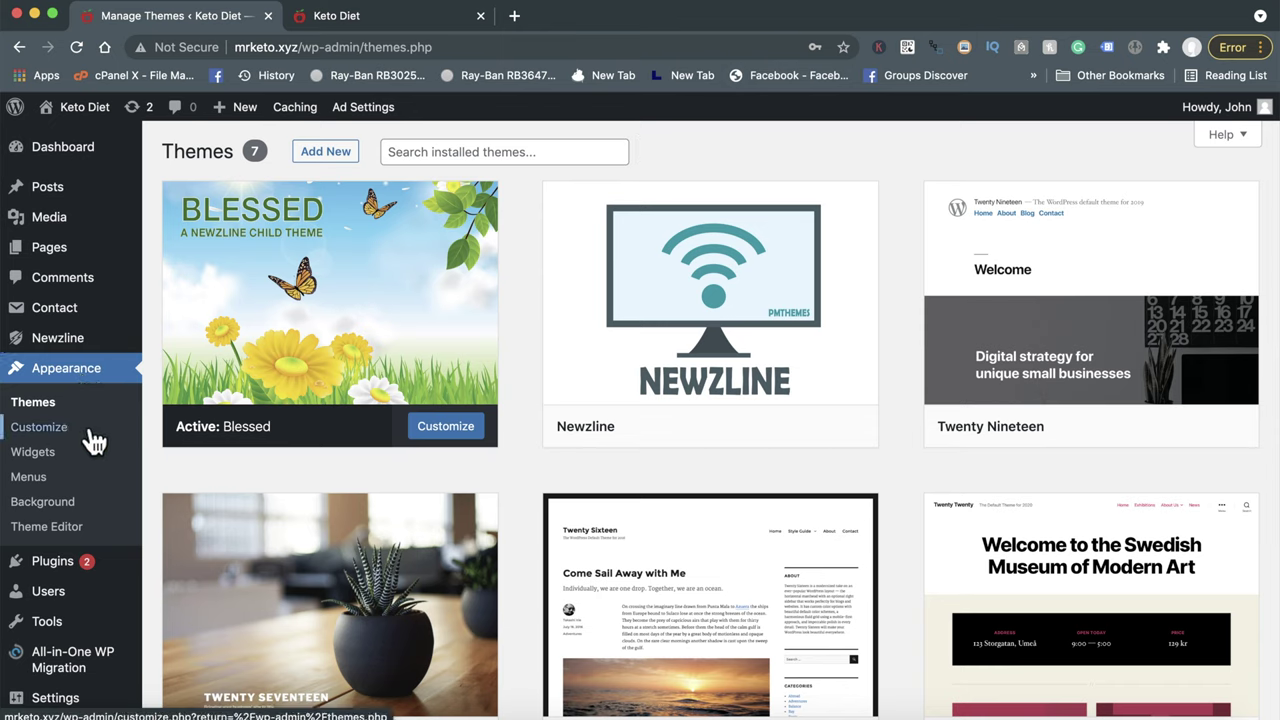
click(472, 430)
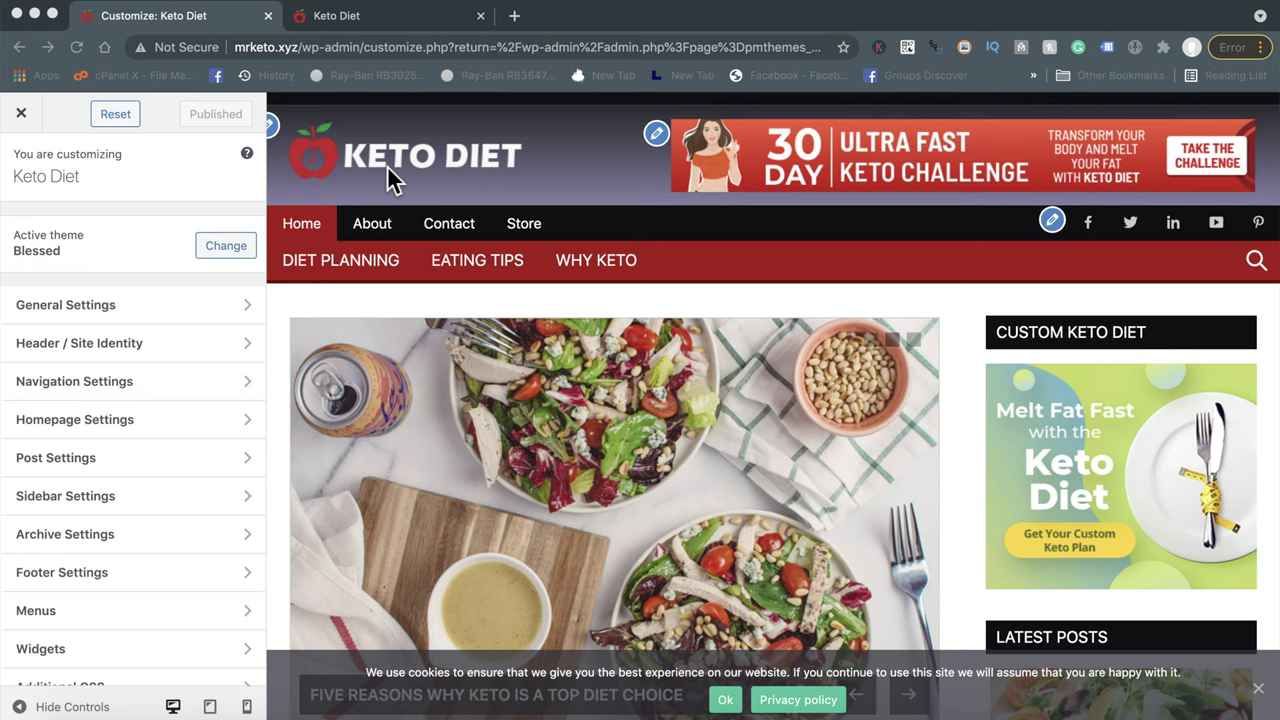
Close the Customizer preview of the Keto Diet site.
click(24, 119)
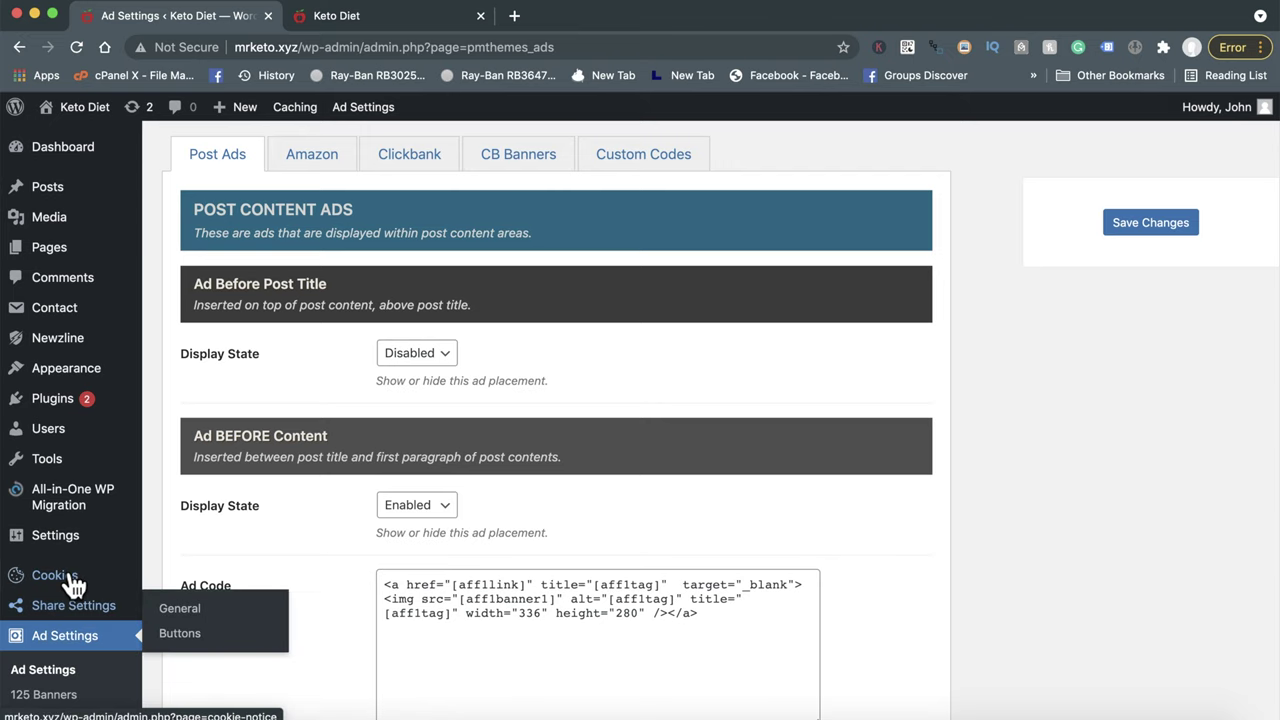
mouse_move(72, 497)
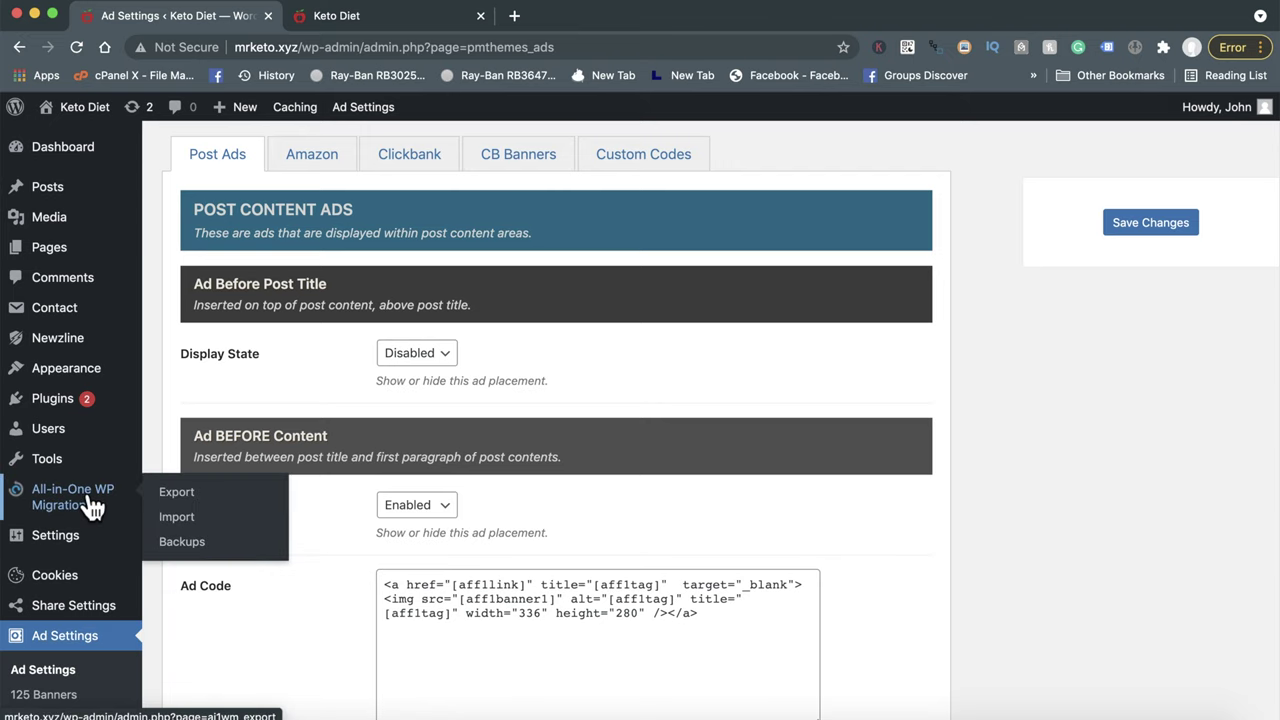
scroll(92, 508, down, 3)
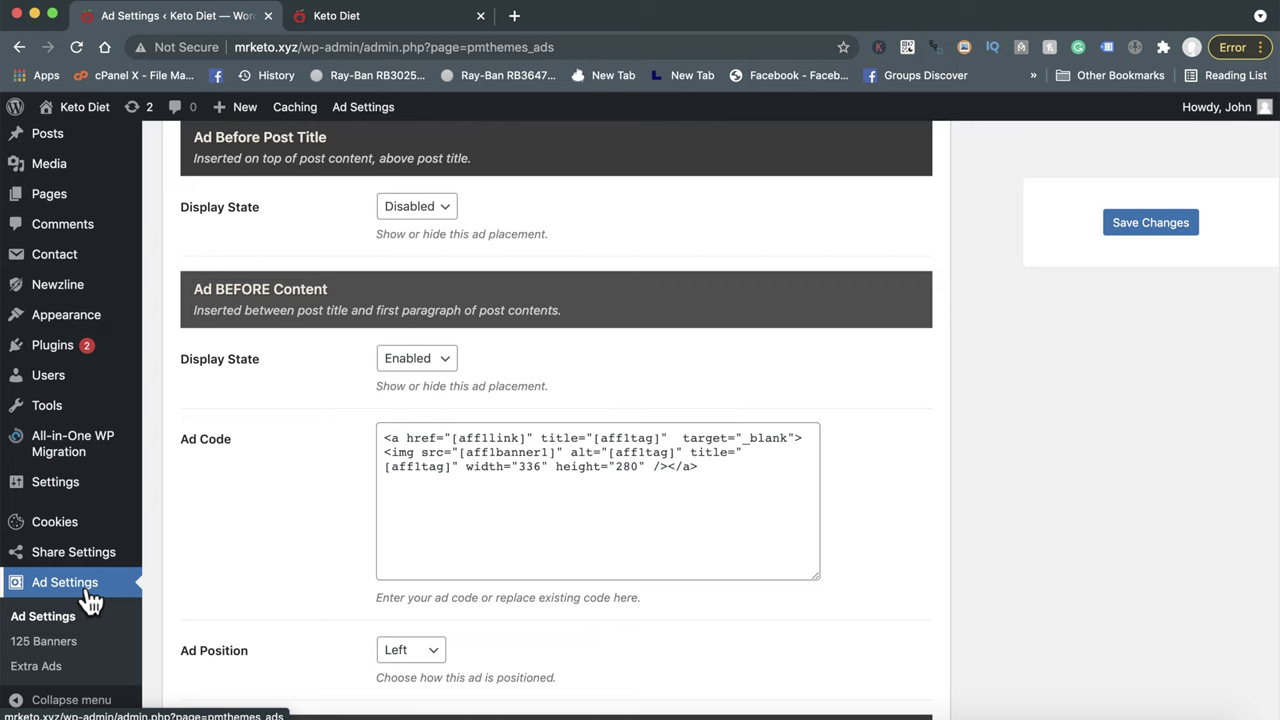
scroll(367, 480, down, 5)
scroll(367, 480, up, 8)
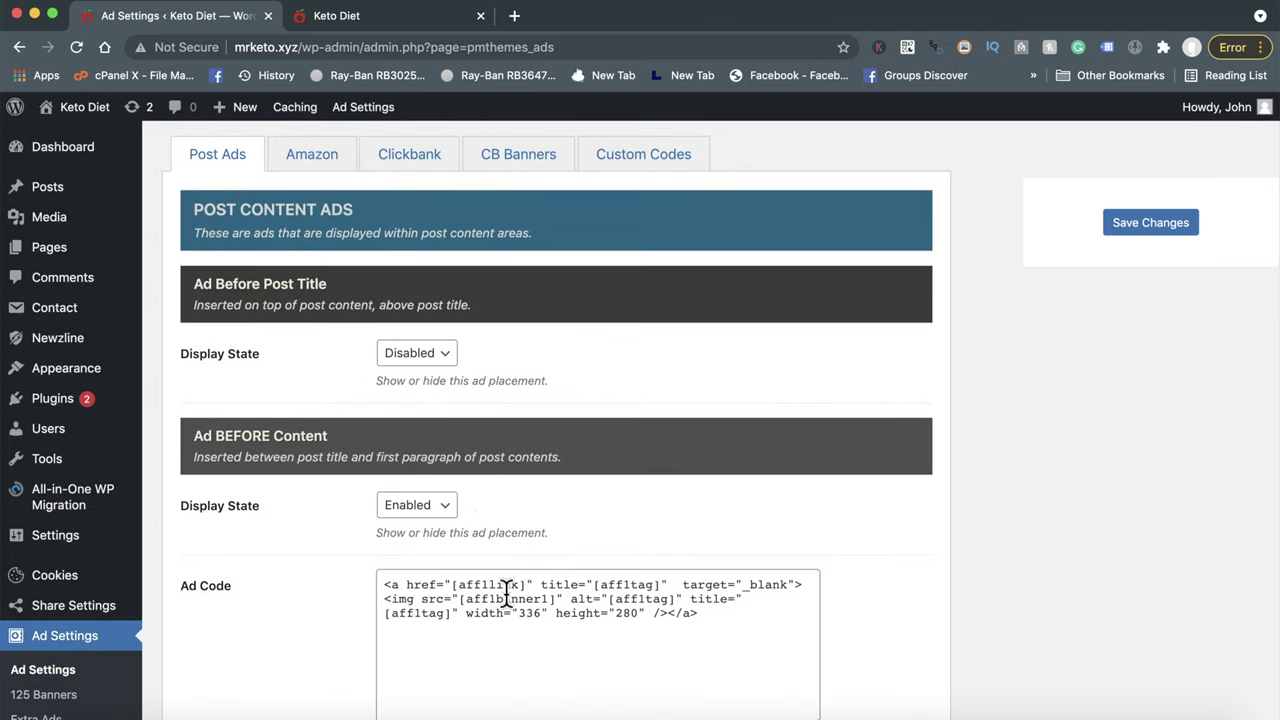
scroll(506, 594, down, 2)
drag(669, 543, 417, 23)
click(417, 20)
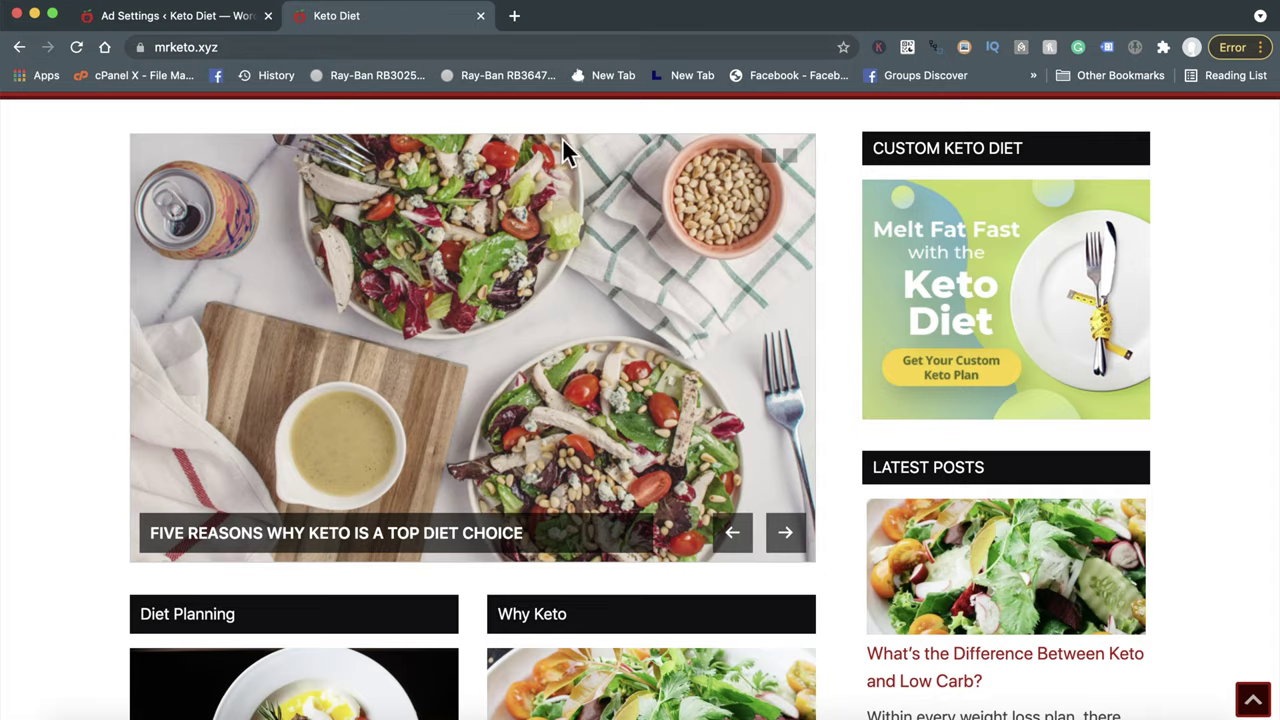
scroll(562, 148, up, 3)
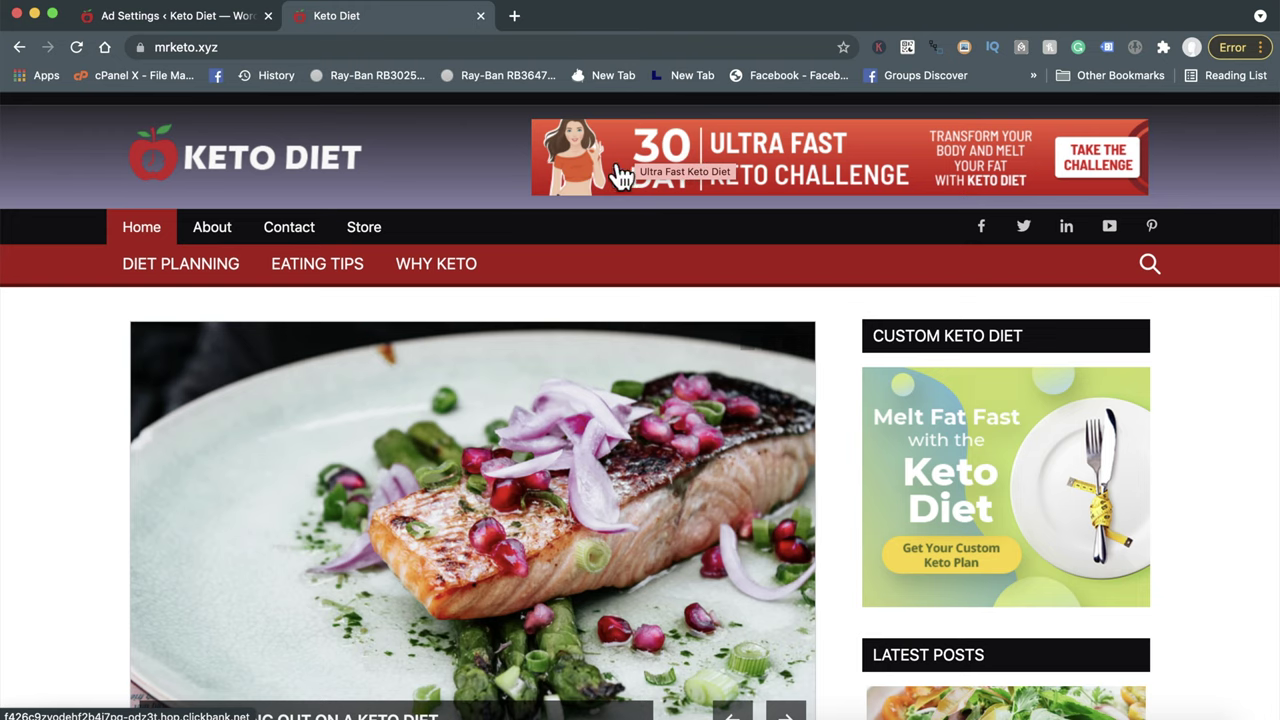
scroll(650, 160, down, 3)
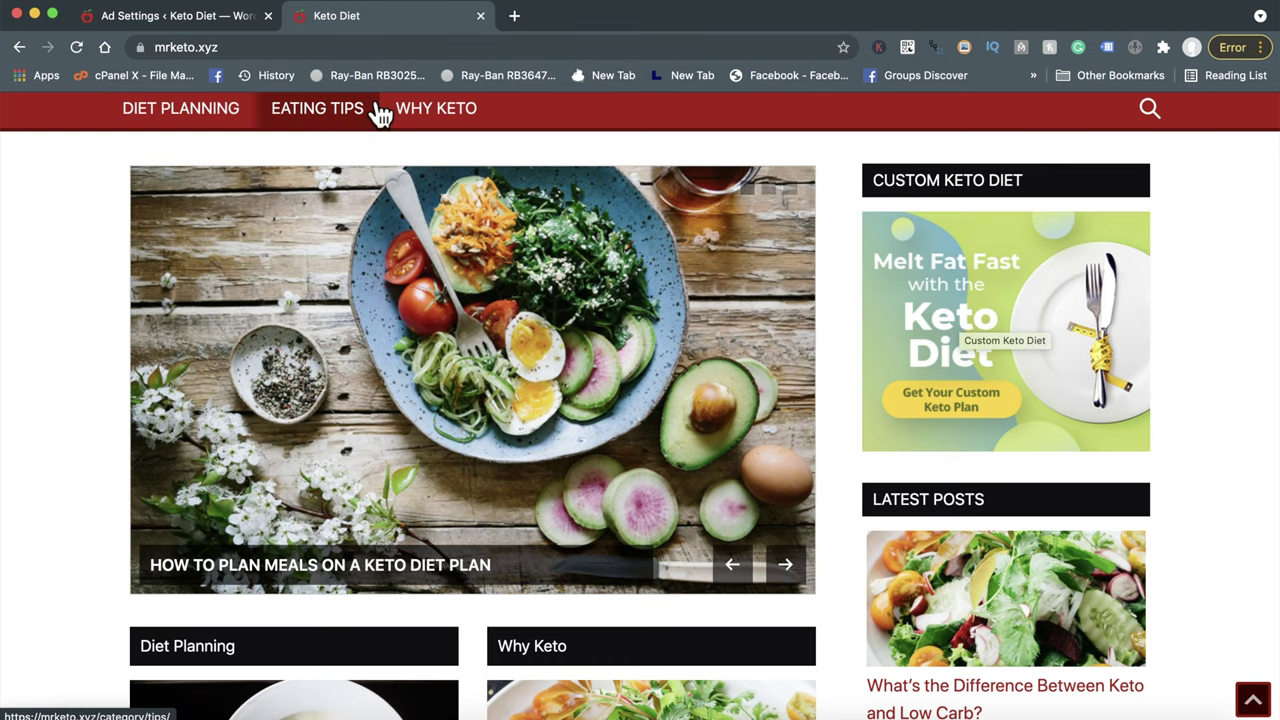
click(262, 16)
scroll(533, 408, down, 2)
Scroll through the Post Ads placement settings.
scroll(535, 407, down, 3)
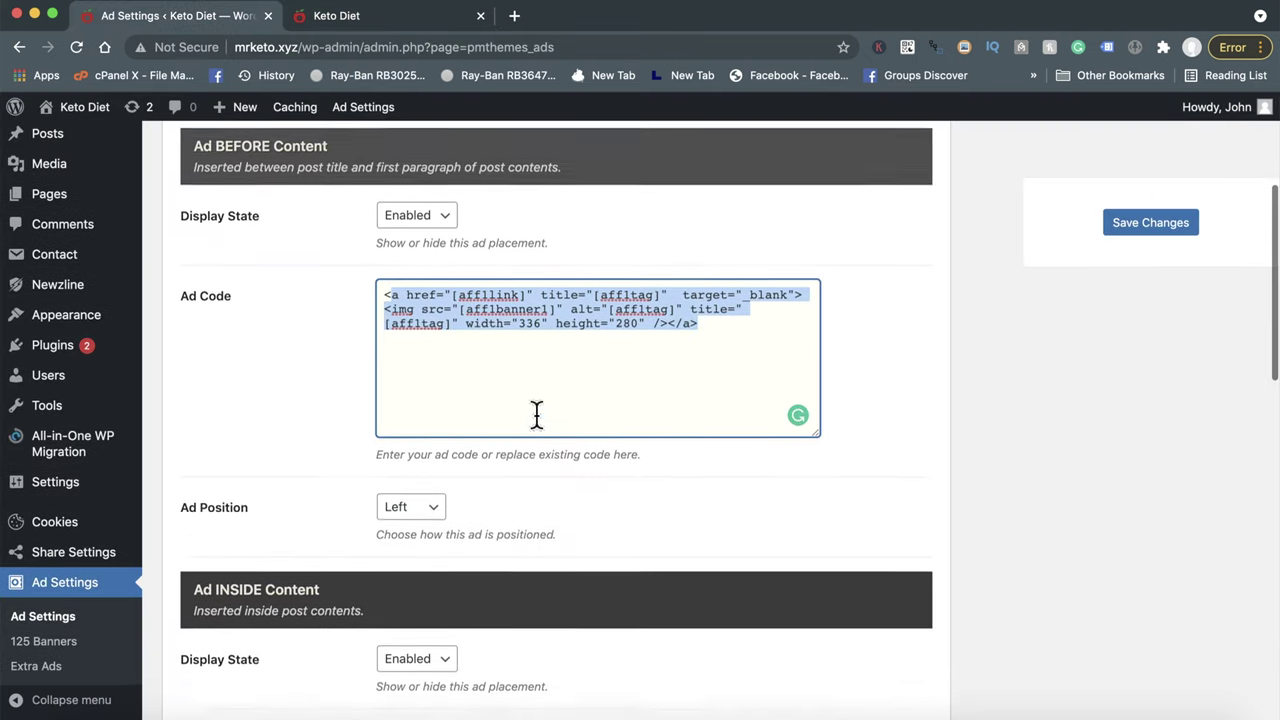
scroll(536, 413, down, 2)
scroll(536, 410, down, 4)
scroll(535, 407, down, 1)
scroll(535, 407, down, 2)
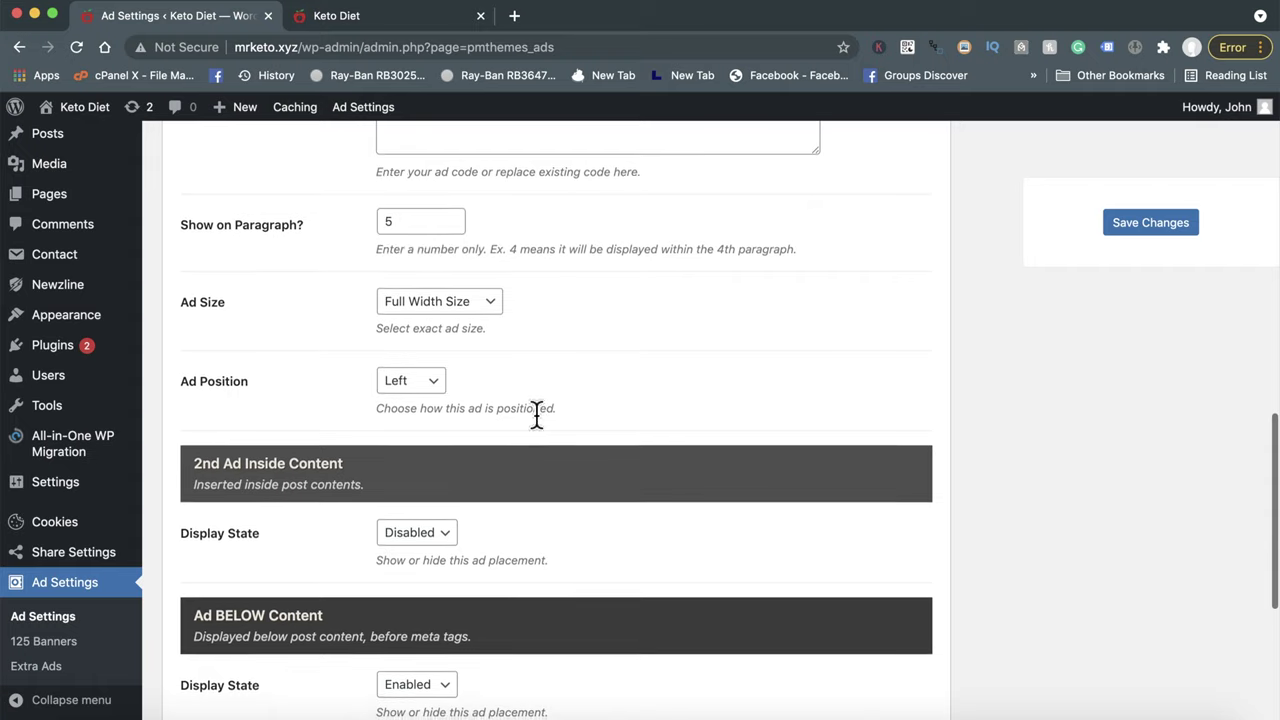
scroll(536, 412, down, 2)
scroll(536, 412, down, 3)
scroll(536, 412, up, 10)
scroll(536, 412, up, 5)
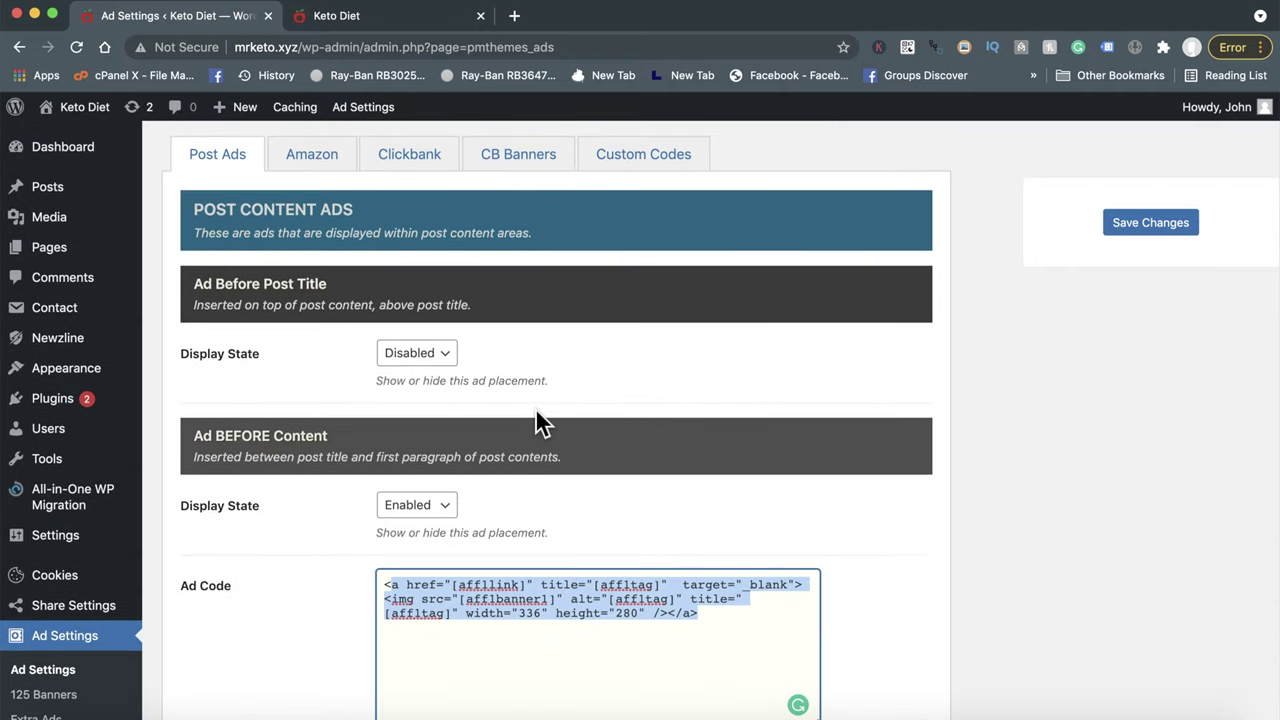
Review the Amazon, Clickbank and CB Banners tabs, ending on Clickbank's Affiliate Link #1.
click(340, 178)
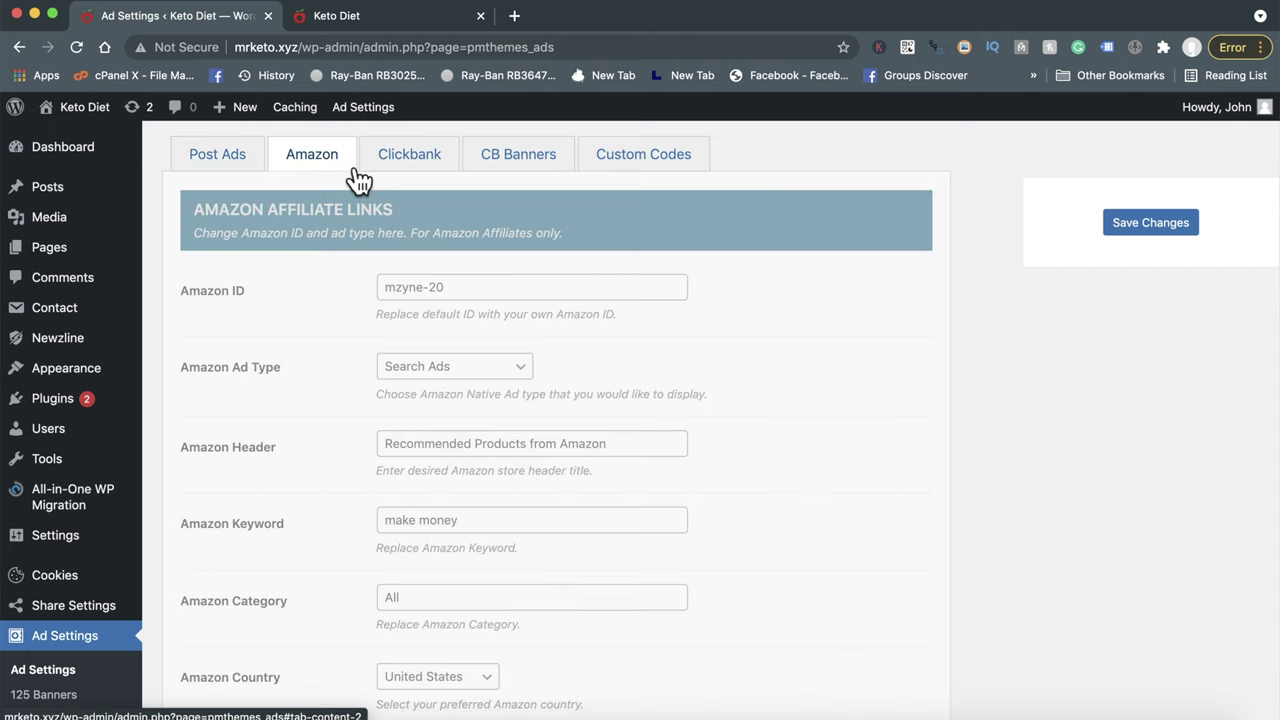
click(437, 180)
click(518, 160)
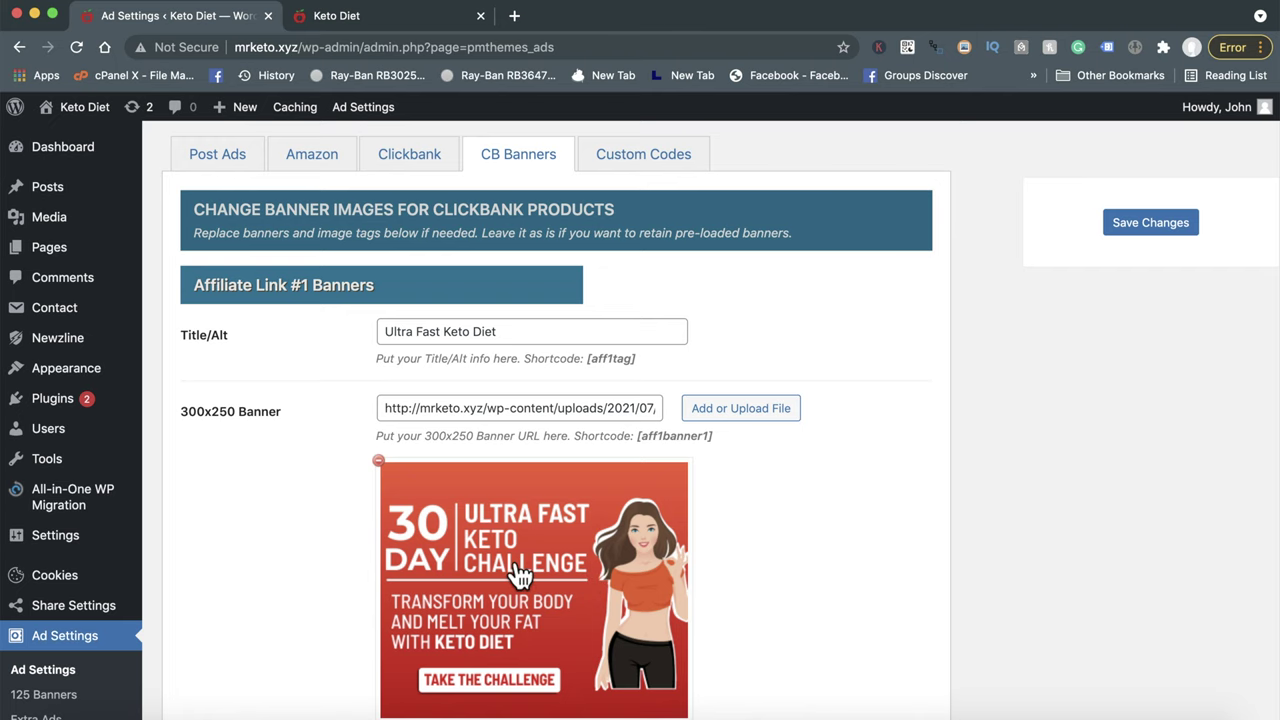
click(410, 168)
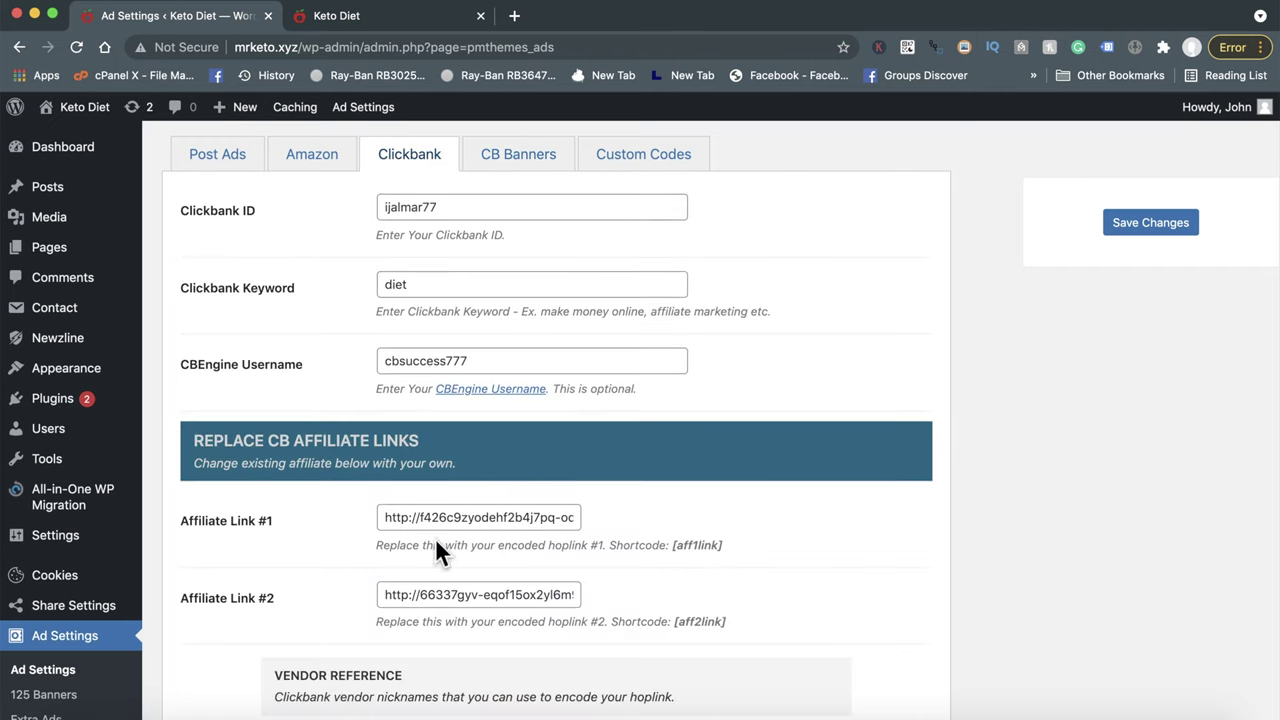
drag(411, 517, 654, 537)
click(654, 537)
Switch to the live mrketo.xyz tab and scroll through the Keto Diet homepage.
click(336, 16)
scroll(653, 433, up, 3)
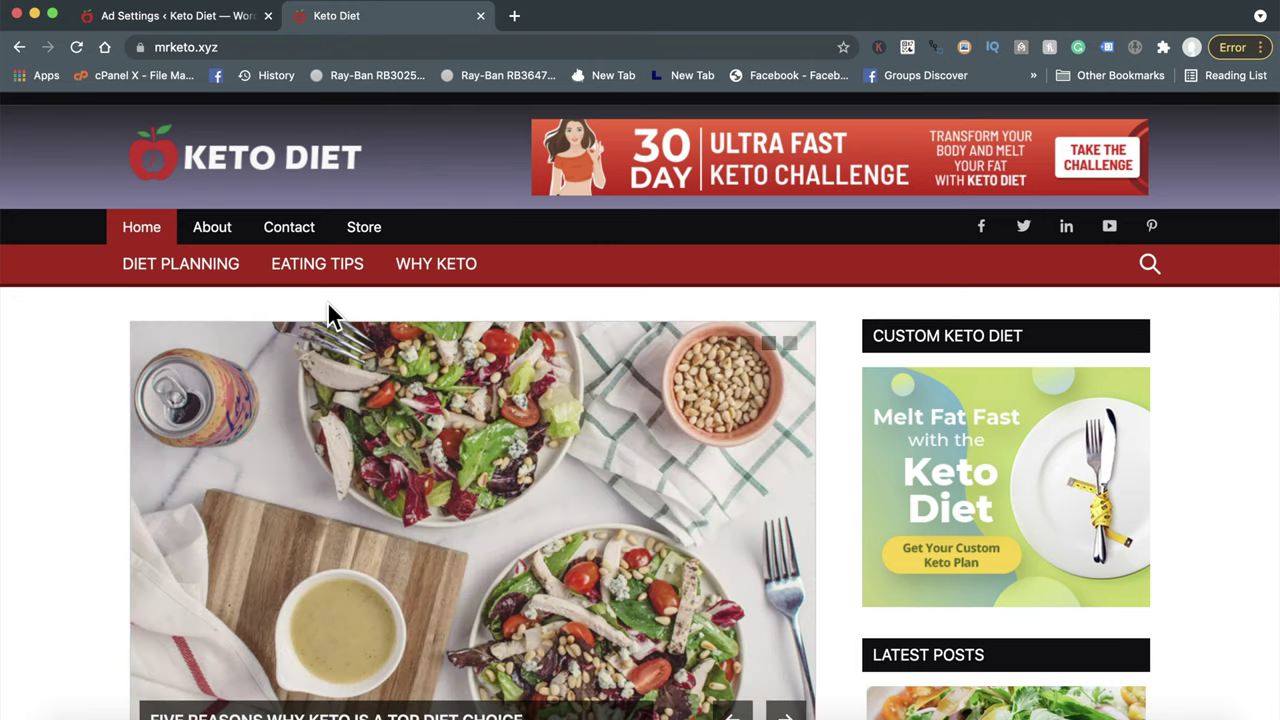
scroll(328, 304, down, 1)
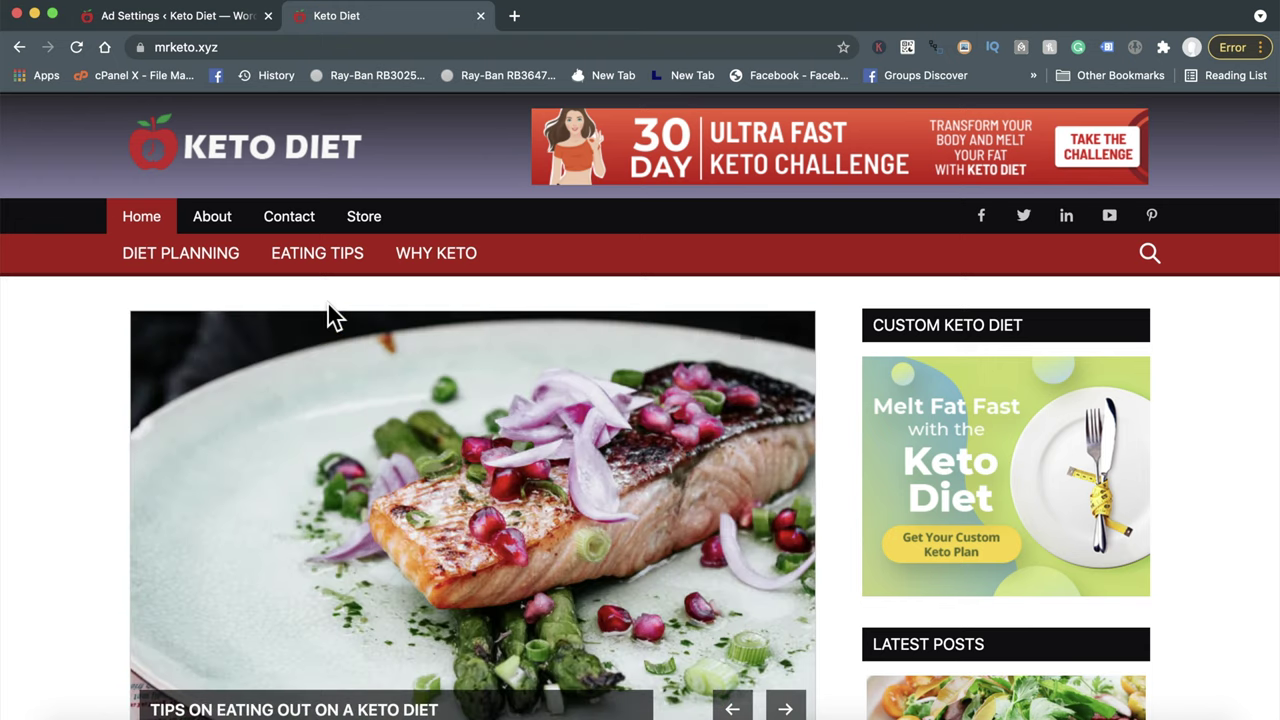
scroll(335, 316, down, 5)
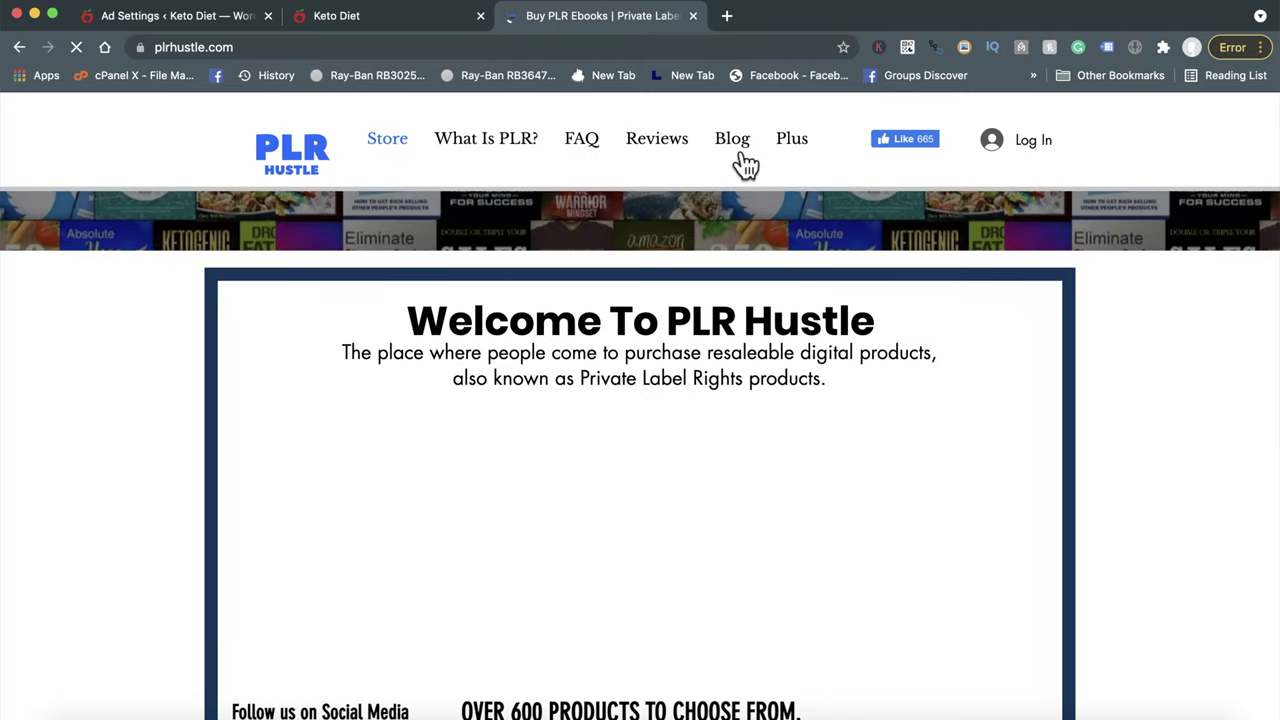
mouse_move(791, 139)
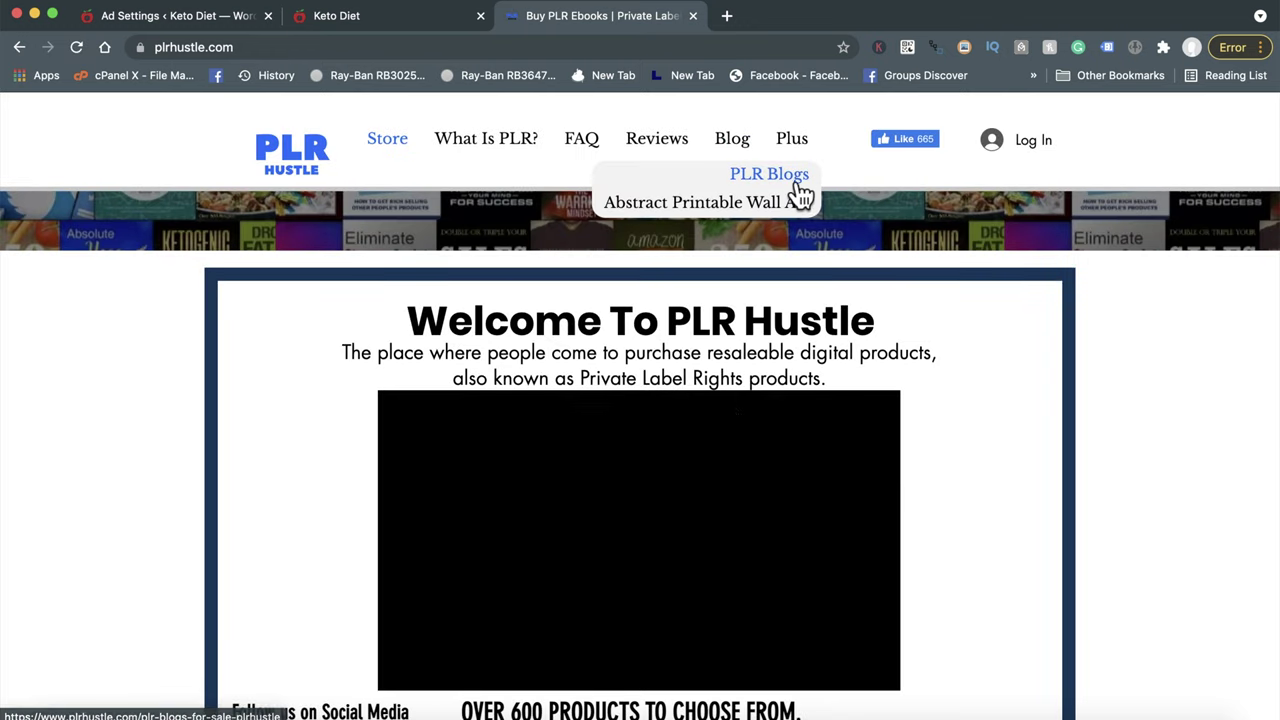
Open the PLR Blogs listing from the Plus menu on plrhustle.com.
click(800, 190)
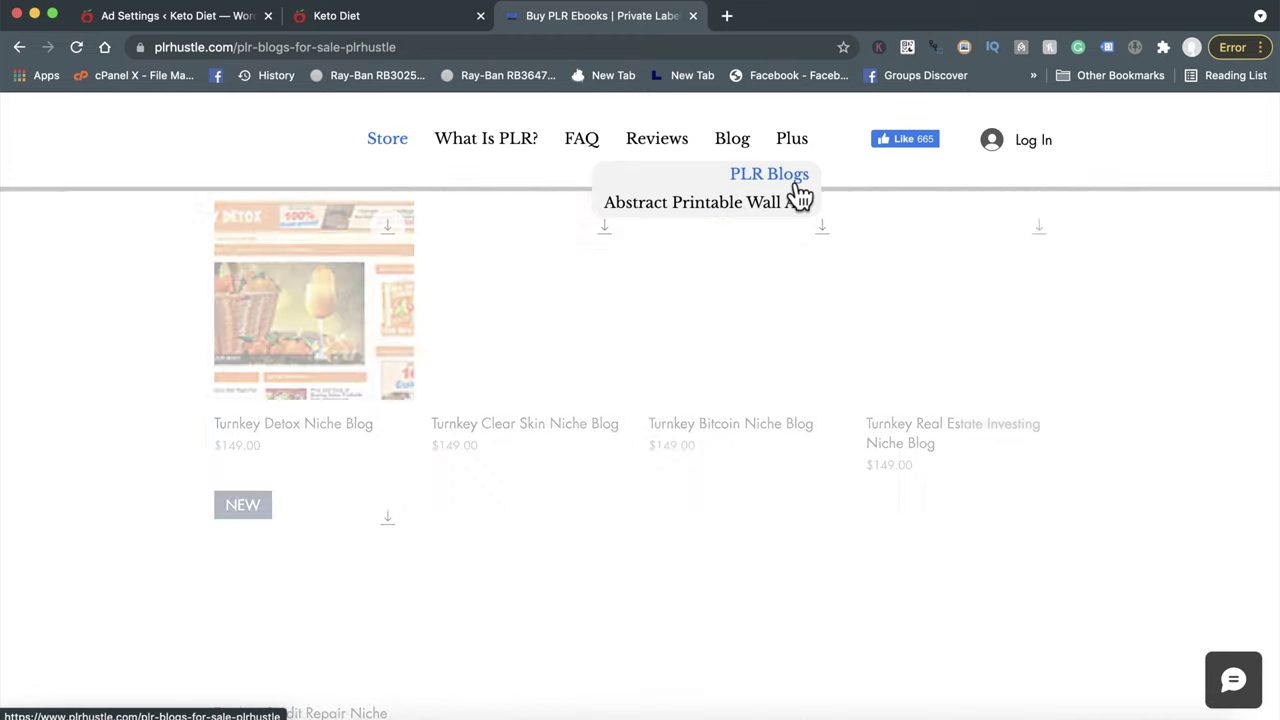